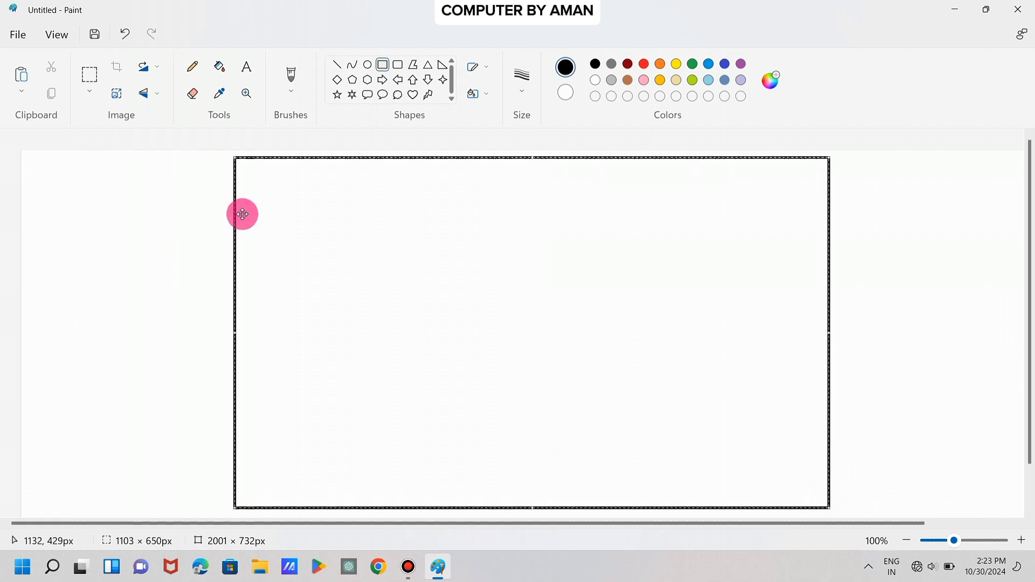
# Step: Draw a second black rectangle, about 1072 × 616 px, evenly inset inside the outer frame
pyautogui.click(130, 199)
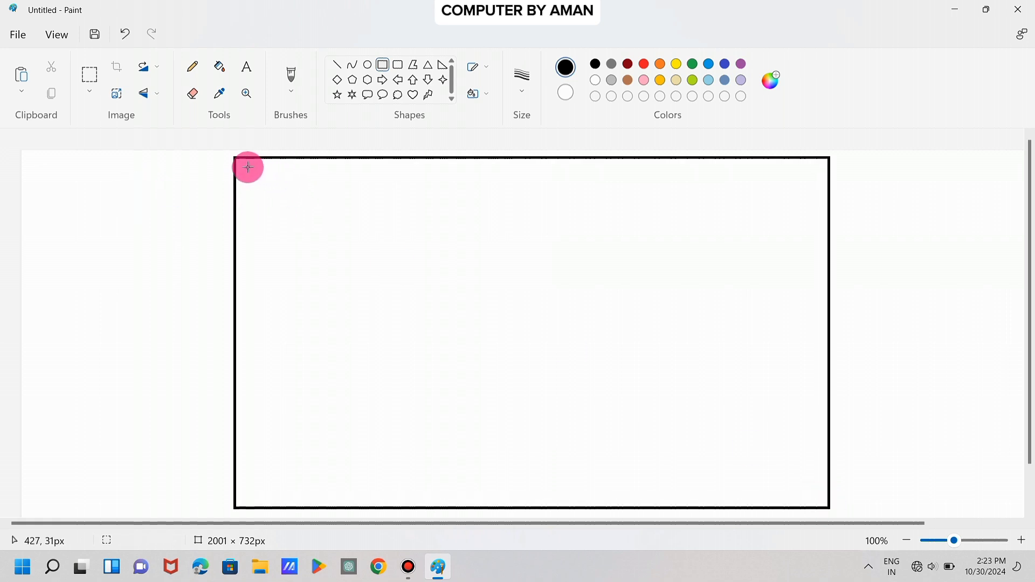
pyautogui.moveTo(243, 166); pyautogui.dragTo(820, 498)
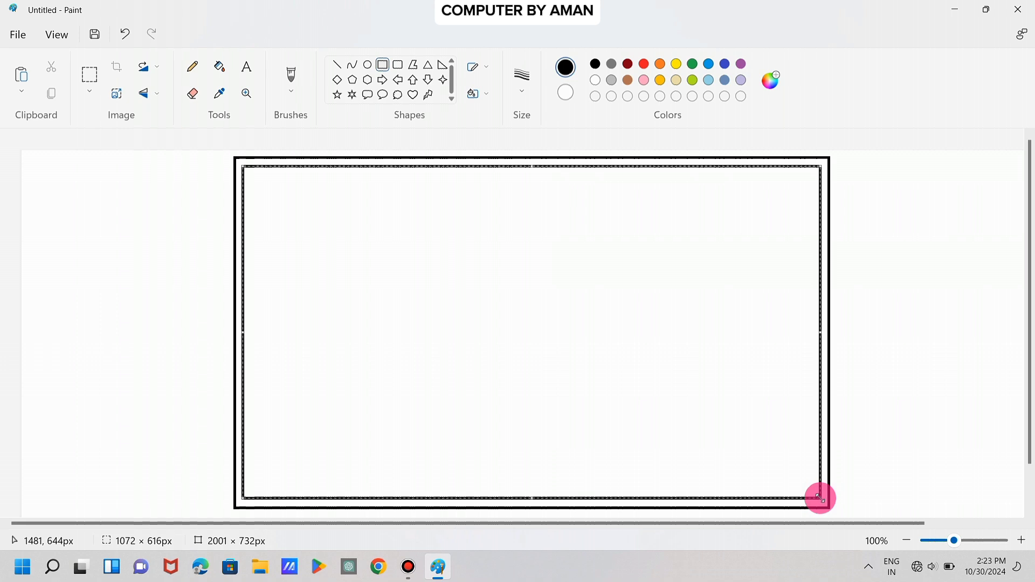
pyautogui.click(157, 262)
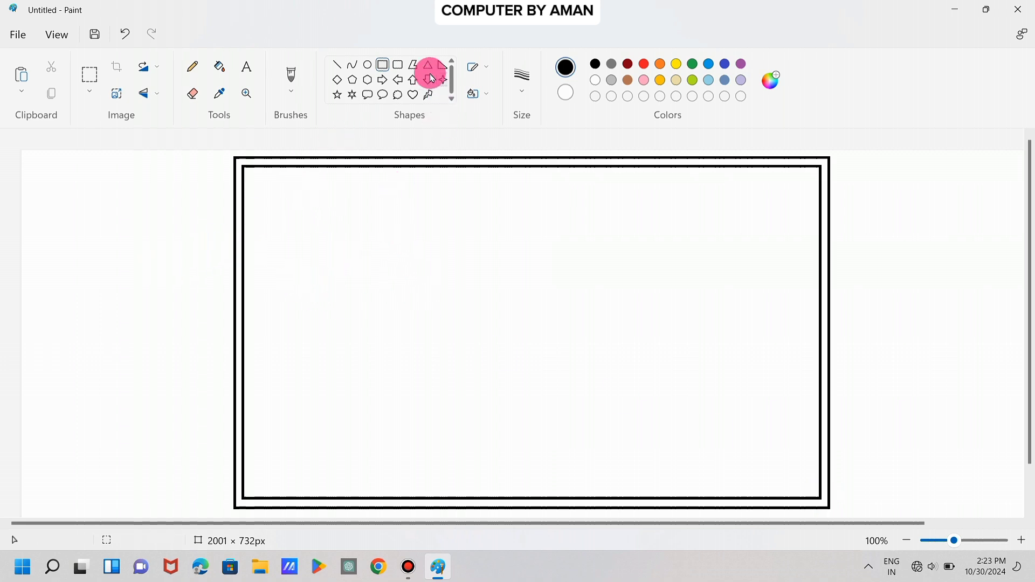
# Step: Draw a thin horizontal rounded rectangle as a curtain tieback, extending inward from the middle of the inner frame's left side
pyautogui.click(400, 65)
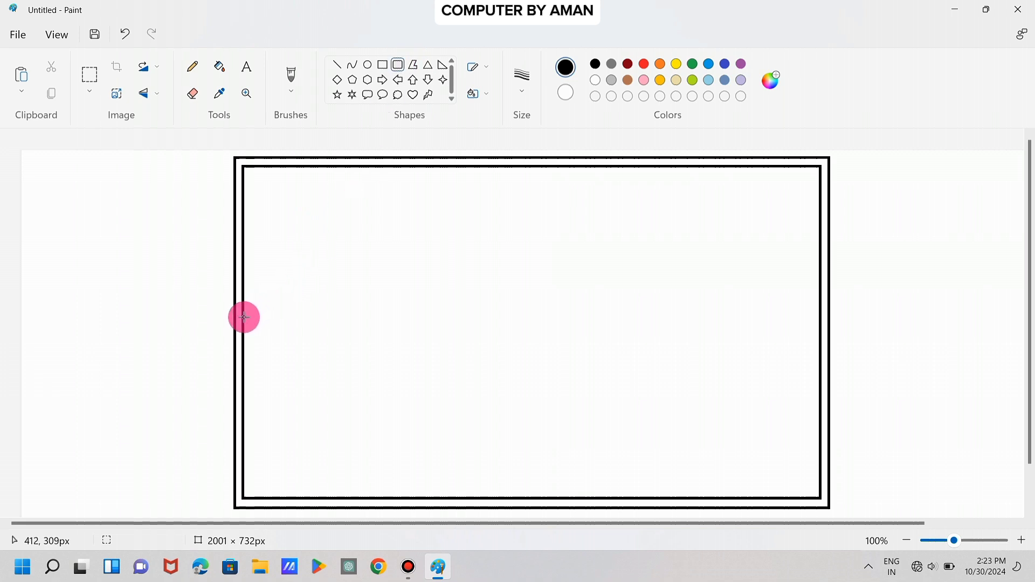
pyautogui.moveTo(244, 316)
pyautogui.mouseDown()
pyautogui.moveTo(335, 340)
pyautogui.moveTo(366, 333)
pyautogui.moveTo(319, 326)
pyautogui.mouseUp()
pyautogui.click(479, 323)
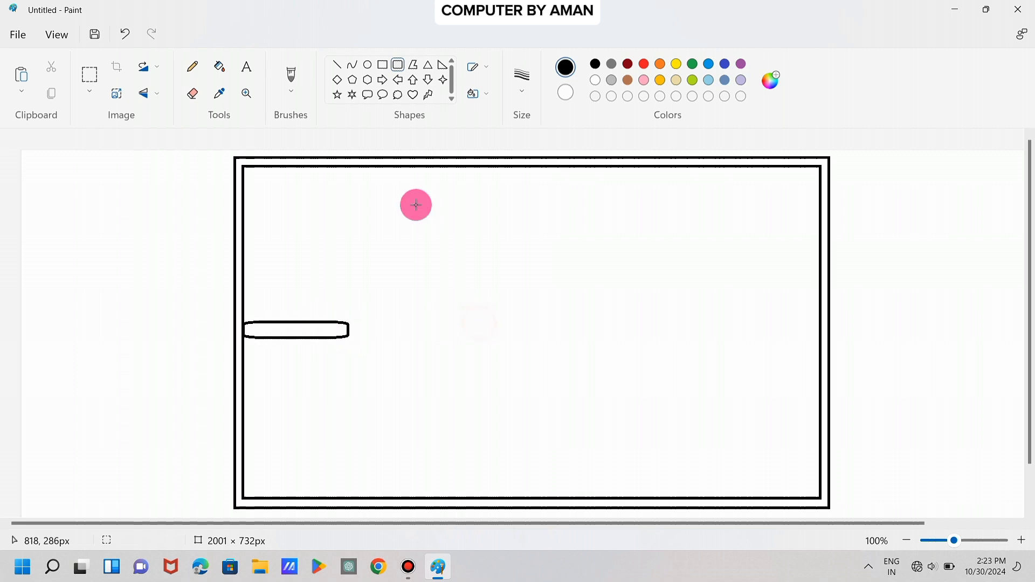
# Step: Draw three curves about 290 px tall from the inner frame's top edge to the tieback, each bulging right, as upper curtain folds
pyautogui.click(355, 68)
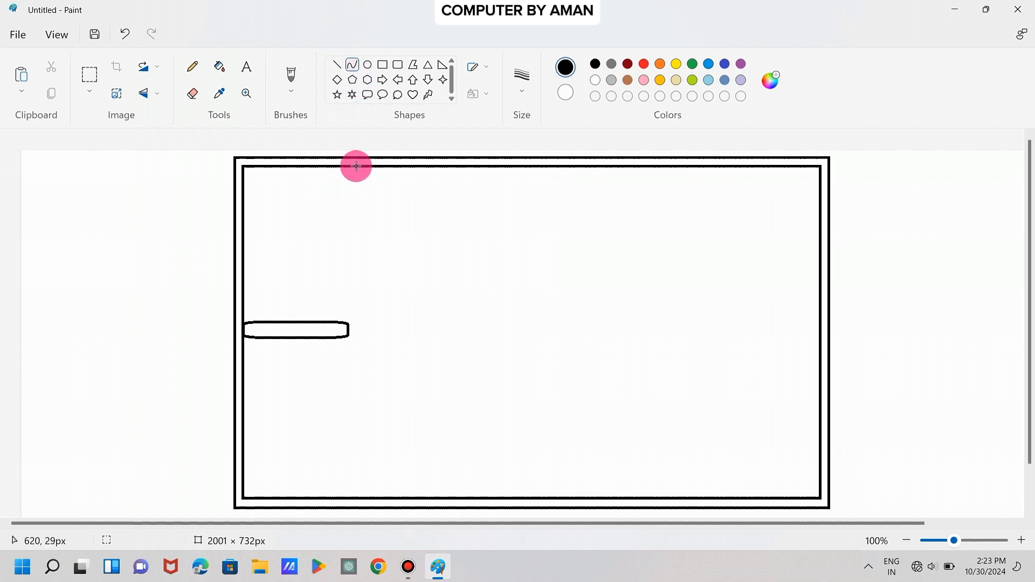
pyautogui.moveTo(356, 166); pyautogui.dragTo(349, 322)
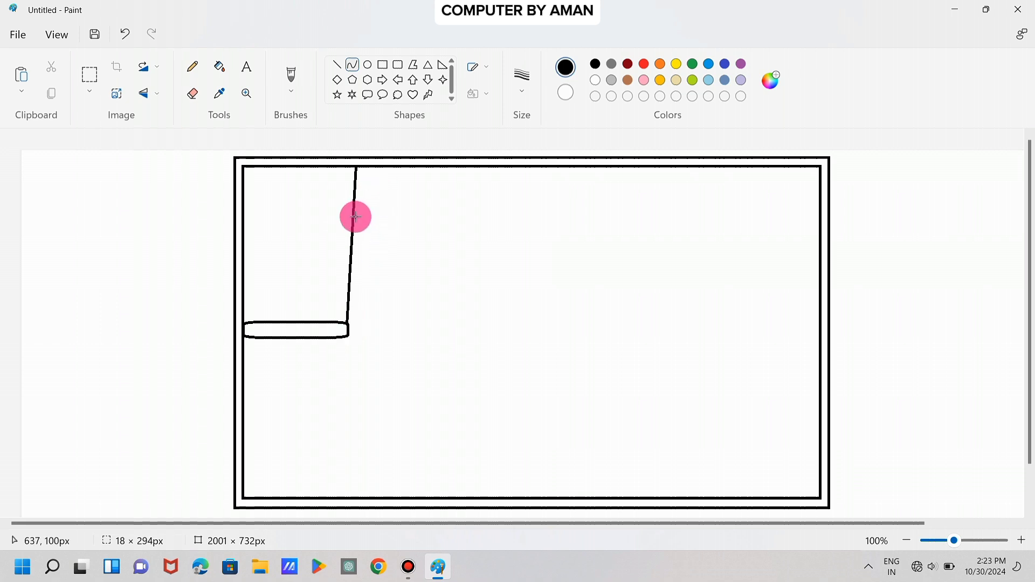
pyautogui.moveTo(352, 222); pyautogui.dragTo(379, 269)
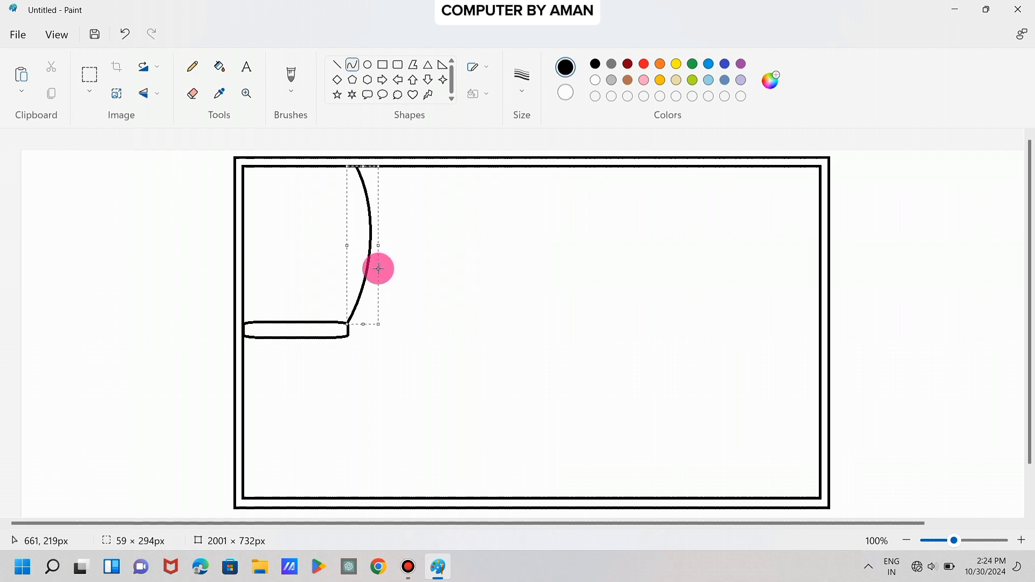
pyautogui.moveTo(379, 269); pyautogui.dragTo(379, 268)
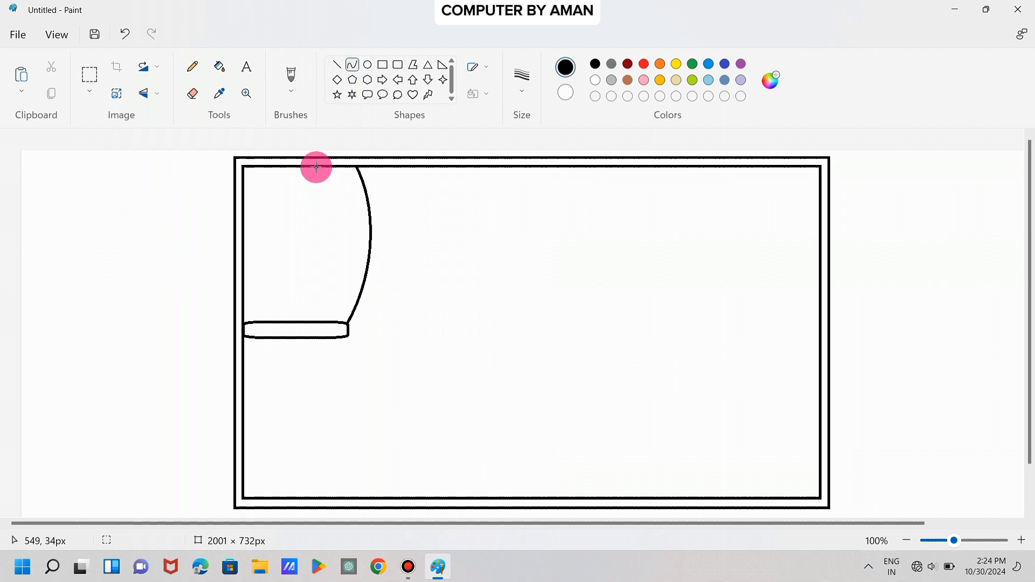
pyautogui.moveTo(310, 167); pyautogui.dragTo(300, 322)
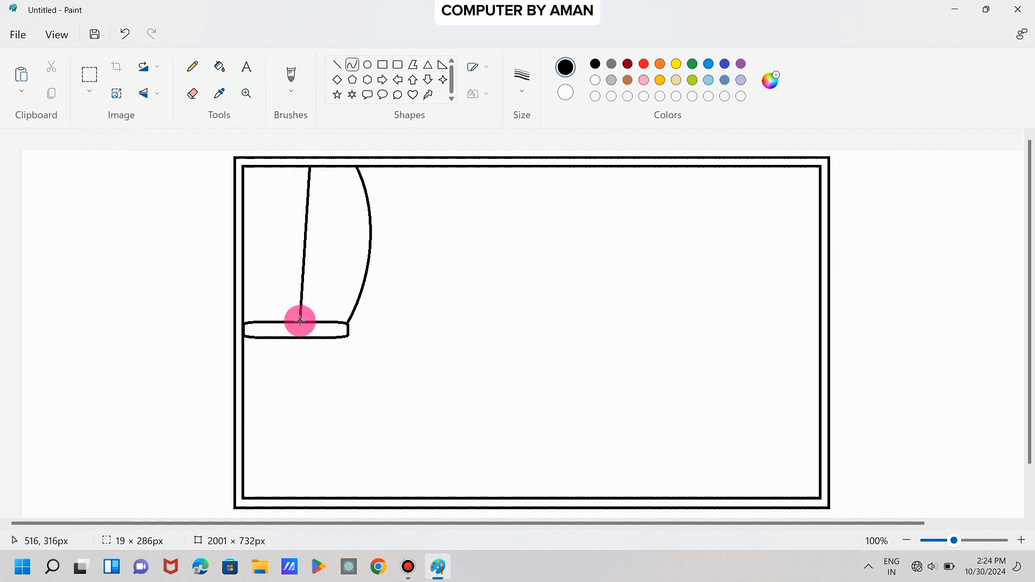
pyautogui.moveTo(308, 213); pyautogui.dragTo(326, 272)
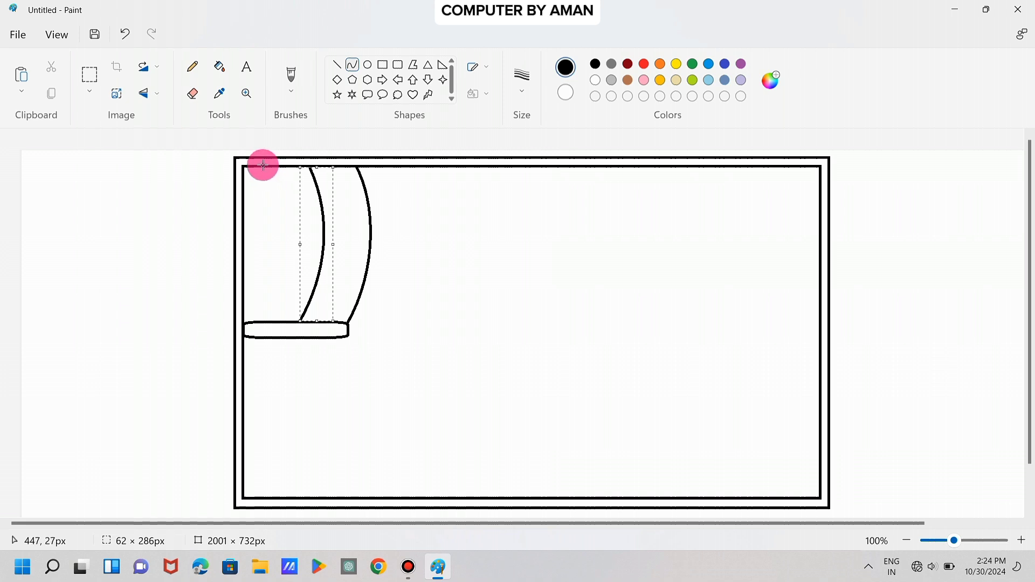
pyautogui.moveTo(258, 166); pyautogui.dragTo(263, 323)
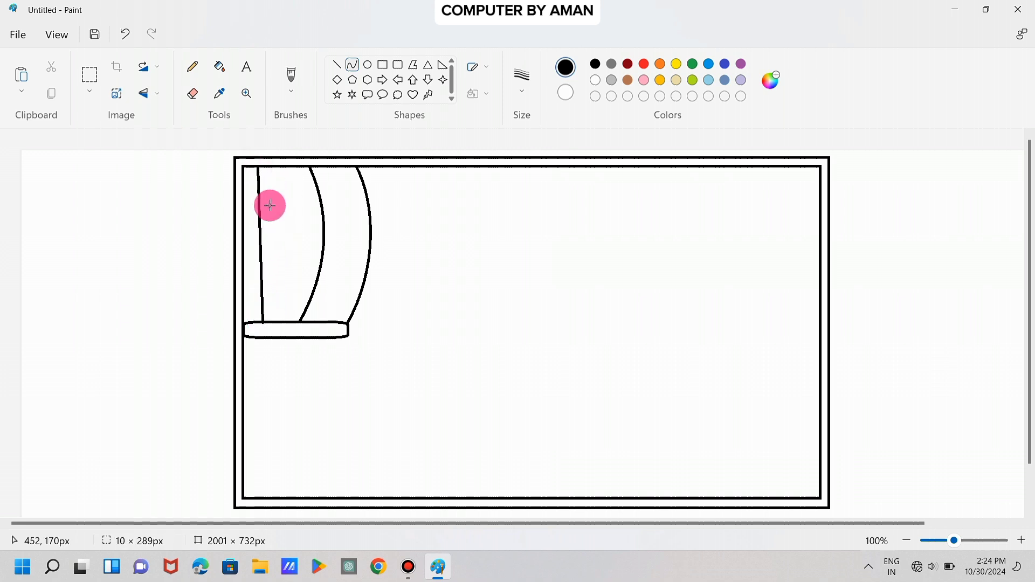
pyautogui.moveTo(261, 196); pyautogui.dragTo(290, 265)
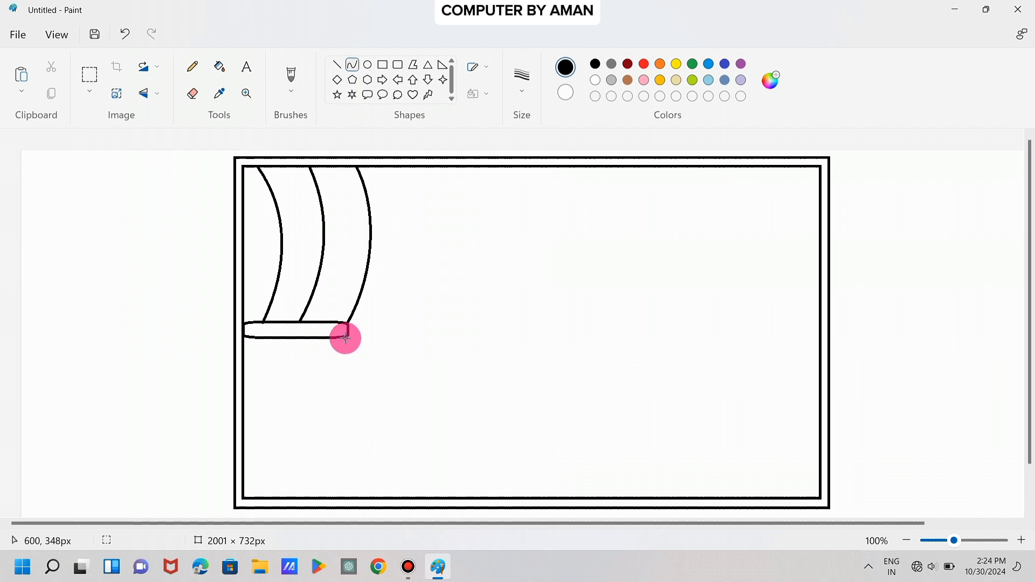
# Step: Draw three curves about 295 px tall from the tieback to the inner frame's bottom edge, each bulging left, as lower curtain folds
pyautogui.moveTo(346, 338); pyautogui.dragTo(354, 492)
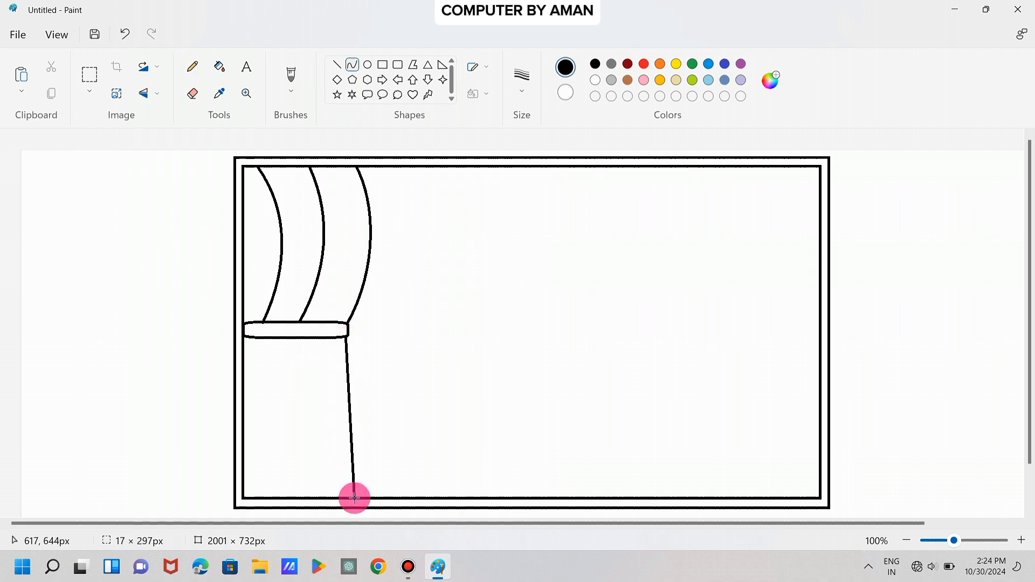
pyautogui.moveTo(348, 388); pyautogui.dragTo(330, 454)
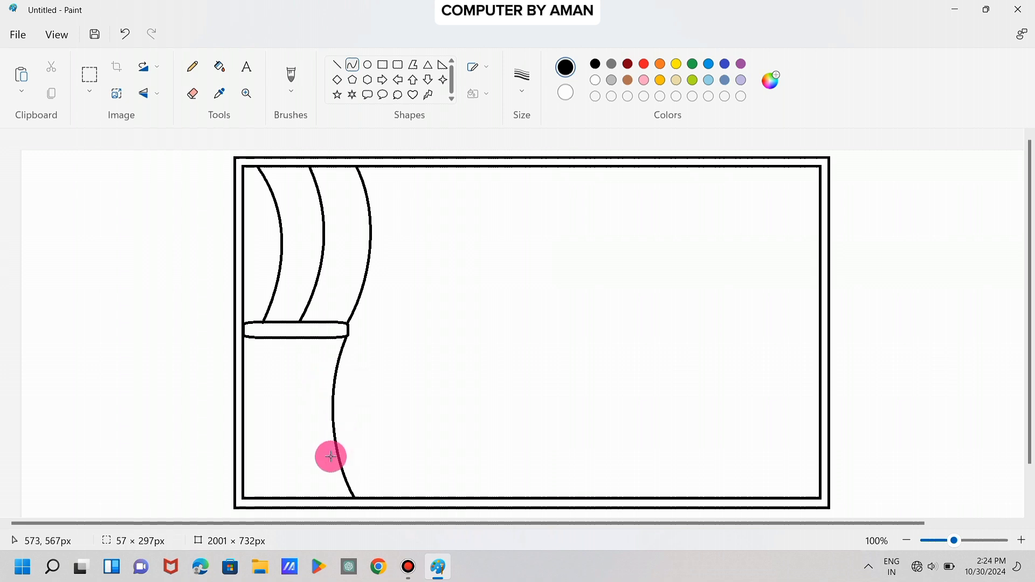
pyautogui.click(428, 442)
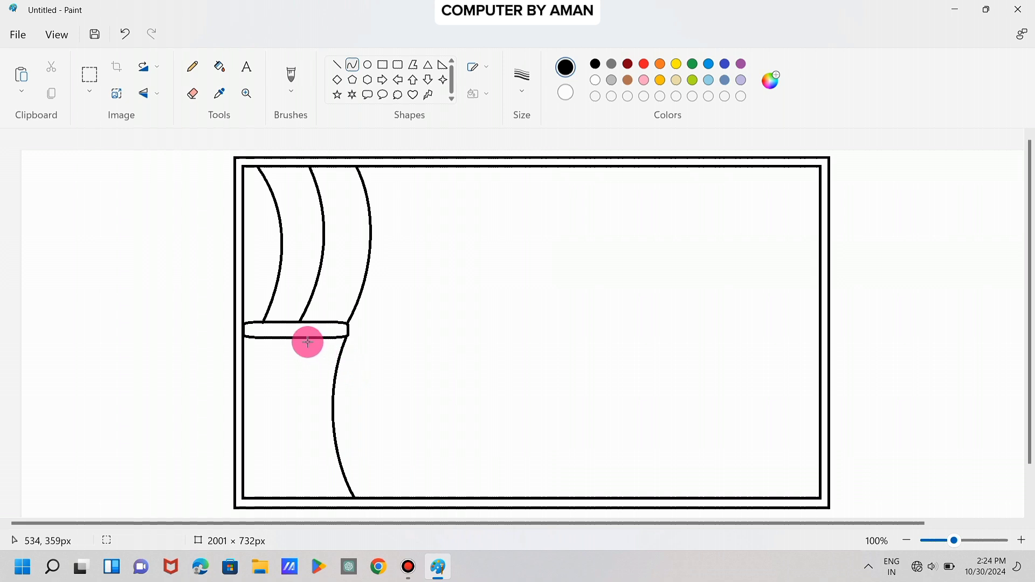
pyautogui.moveTo(301, 339); pyautogui.dragTo(293, 496)
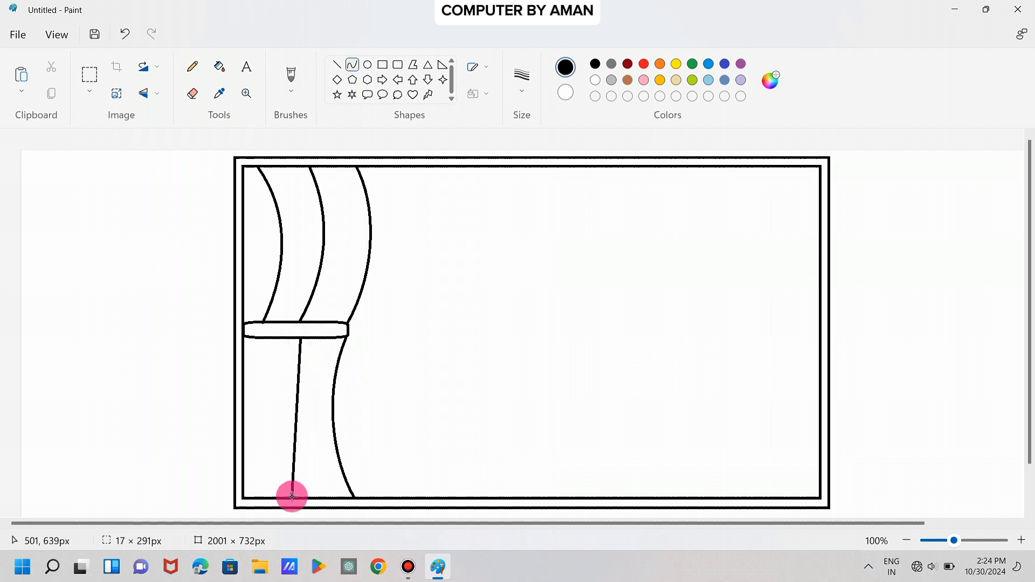
pyautogui.moveTo(299, 386); pyautogui.dragTo(281, 460)
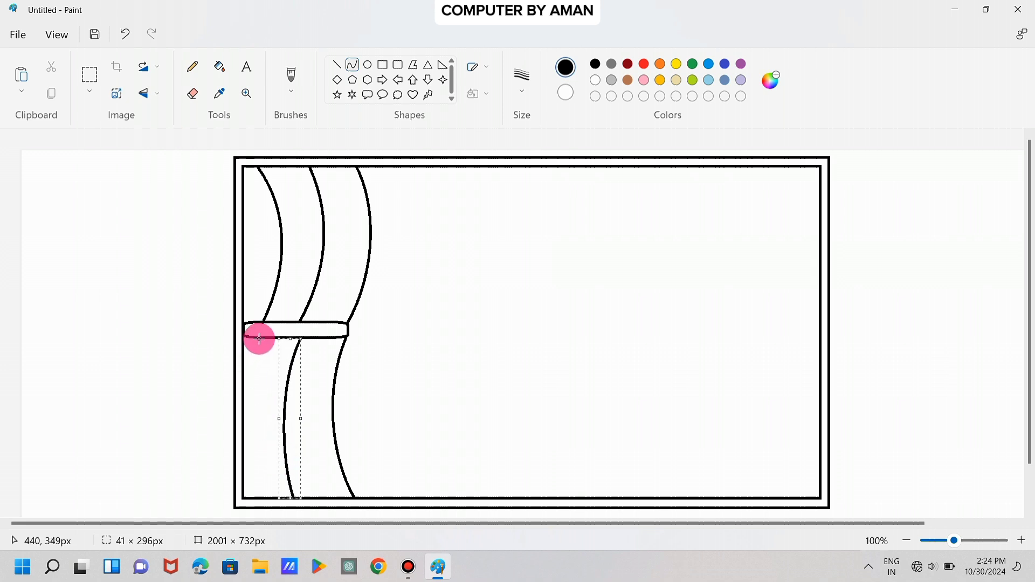
pyautogui.moveTo(259, 338); pyautogui.dragTo(260, 496)
pyautogui.moveTo(260, 382); pyautogui.dragTo(241, 395)
pyautogui.moveTo(255, 462); pyautogui.dragTo(251, 468)
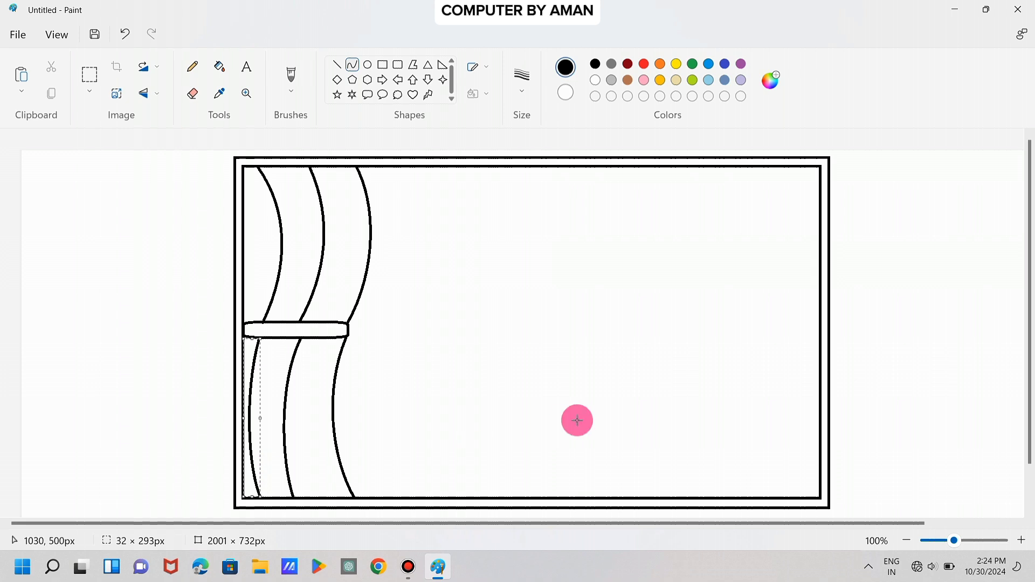
pyautogui.click(576, 420)
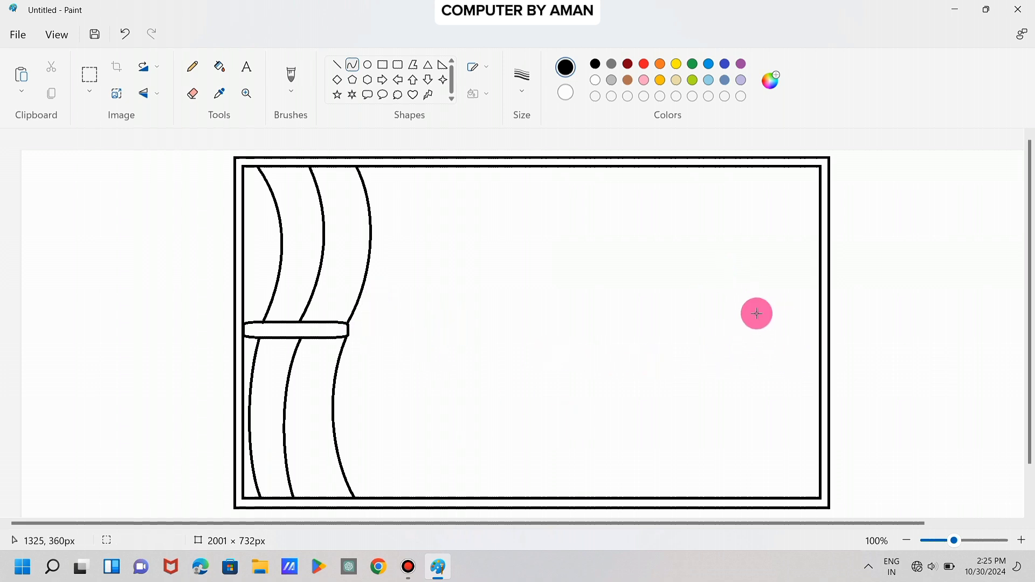
# Step: Turn on transparent selection, select an area of about 435 × 672 px around the left curtain and frame side, and duplicate it
pyautogui.click(95, 78)
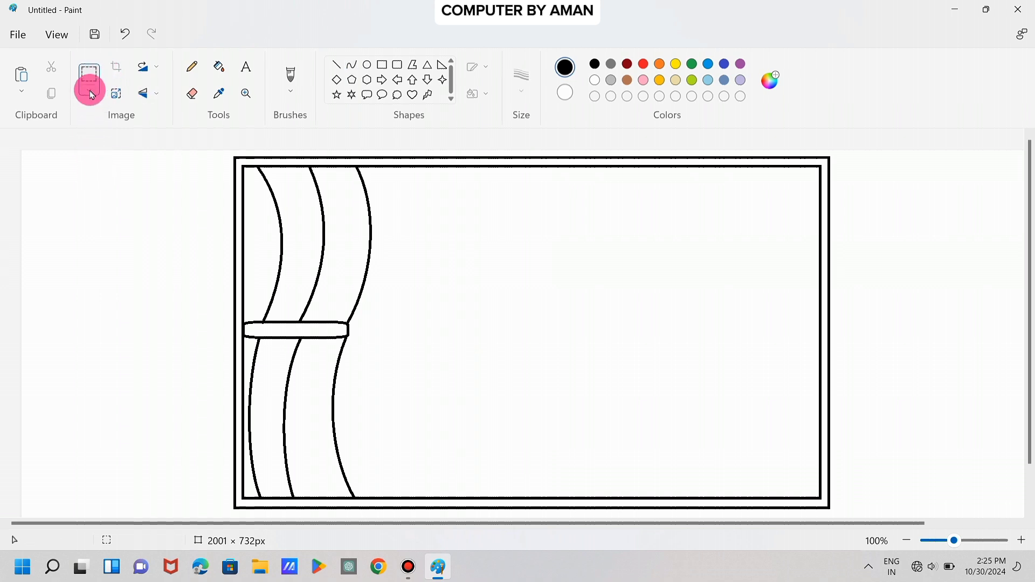
pyautogui.click(91, 91)
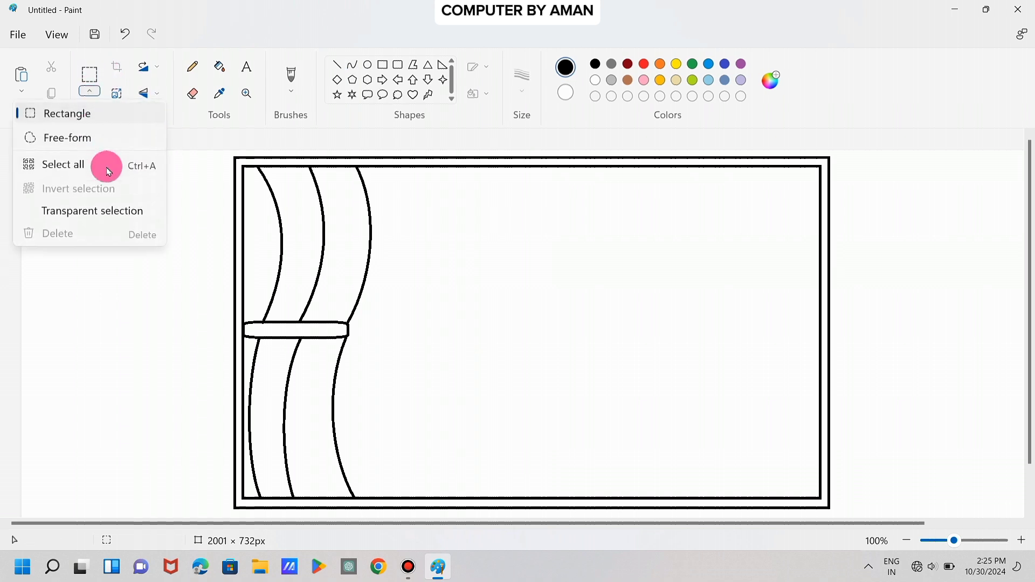
pyautogui.click(90, 213)
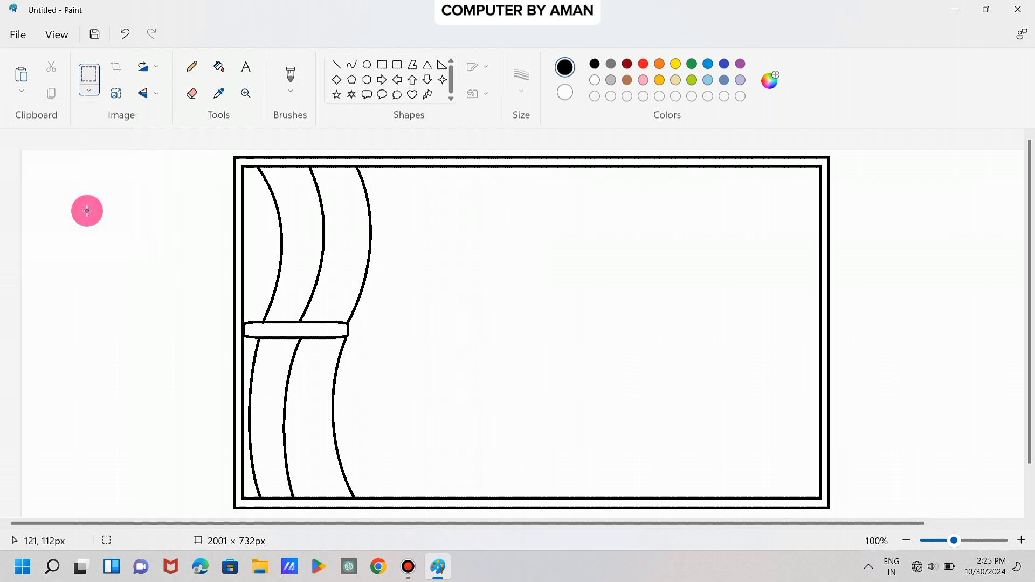
pyautogui.moveTo(166, 151); pyautogui.dragTo(400, 513)
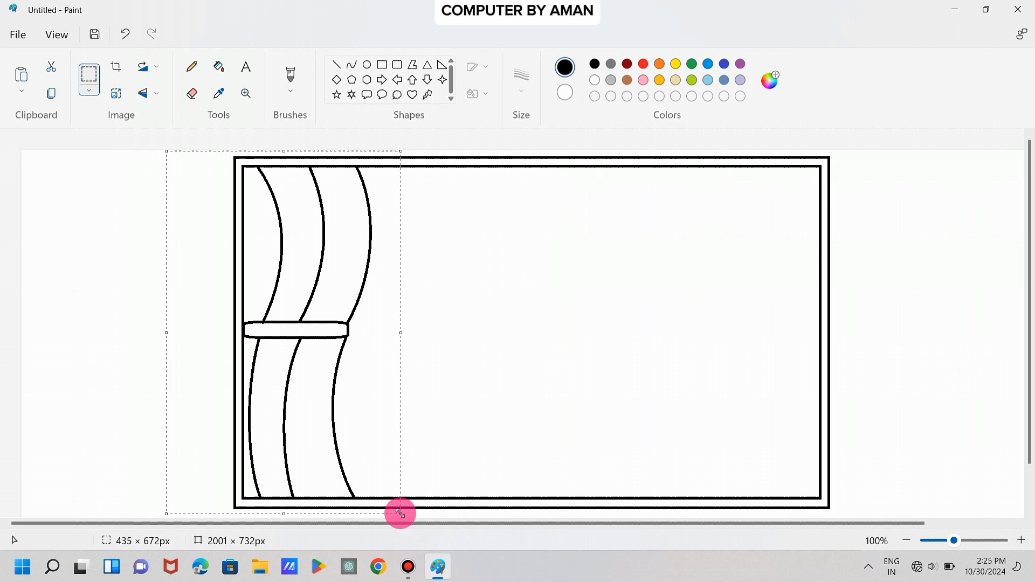
pyautogui.hotkey('ctrl', 'c')
pyautogui.hotkey('ctrl', 'v')
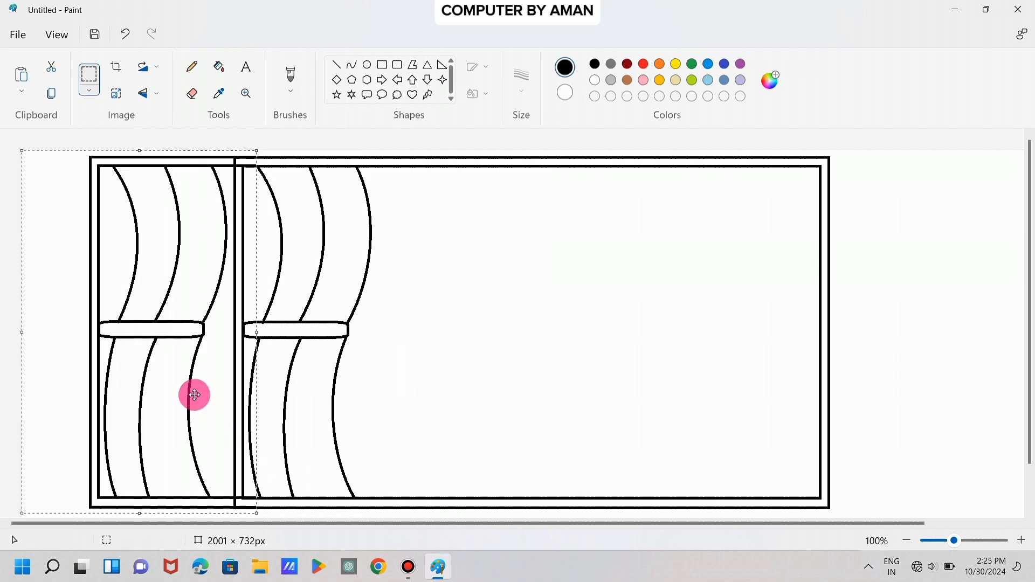
# Step: Move the pasted curtain across to the right half of the frame, lining up its horizontal frame lines with the originals
pyautogui.press('Right')
pyautogui.press('Right')
pyautogui.press('Right')
pyautogui.press('Right')
pyautogui.press('Right')
pyautogui.press('Right')
pyautogui.press('Right')
pyautogui.press('Right')
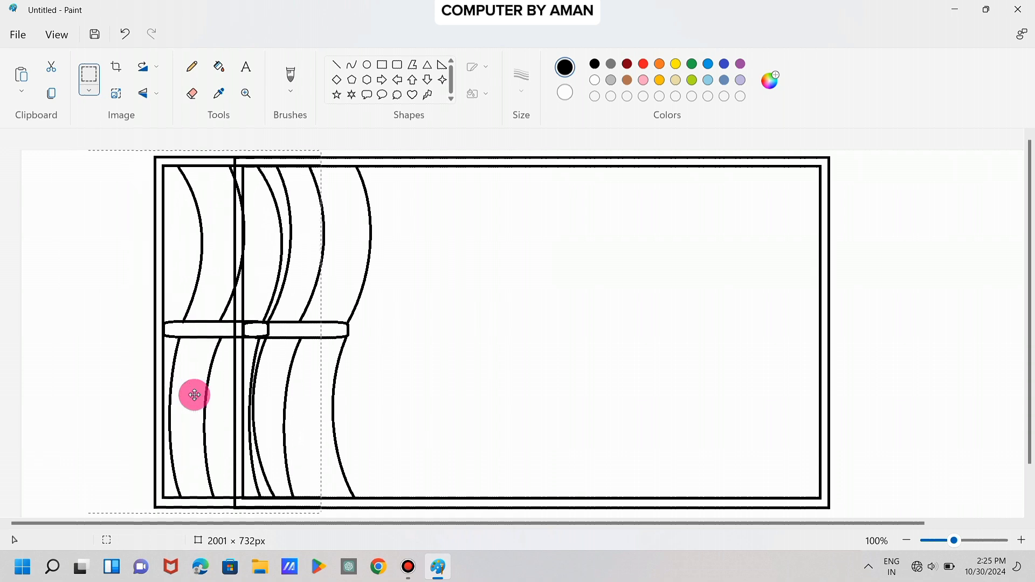
pyautogui.press('Right')
pyautogui.press('Right')
pyautogui.press('Right')
pyautogui.press('Right')
pyautogui.press('Right')
pyautogui.press('Right')
pyautogui.press('Right')
pyautogui.press('Right')
pyautogui.press('Right')
pyautogui.press('Right')
pyautogui.press('Right')
pyautogui.press('Right')
pyautogui.press('Right')
pyautogui.press('Right')
pyautogui.press('Right')
pyautogui.press('Right')
pyautogui.press('Right')
pyautogui.press('Right')
pyautogui.press('Right')
pyautogui.press('Right')
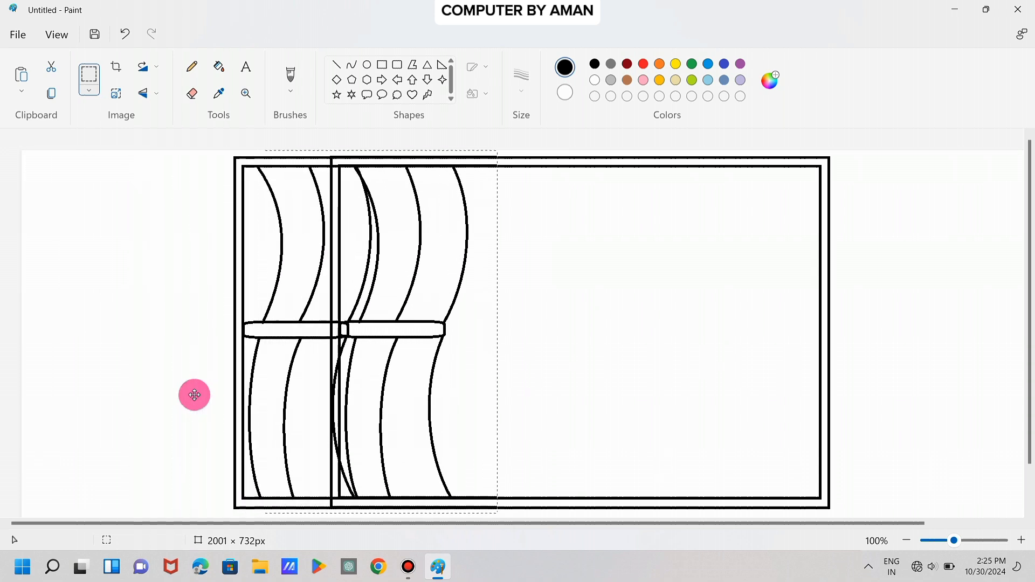
pyautogui.press('Right')
pyautogui.press('Right')
pyautogui.press('Right')
pyautogui.press('Right')
pyautogui.press('Right')
pyautogui.press('Right')
pyautogui.press('Right')
pyautogui.press('Right')
pyautogui.press('Right')
pyautogui.press('Right')
pyautogui.press('Right')
pyautogui.press('Right')
pyautogui.press('Right')
pyautogui.press('Right')
pyautogui.press('Right')
pyautogui.press('Right')
pyautogui.press('Right')
pyautogui.press('Right')
pyautogui.press('Right')
pyautogui.press('Right')
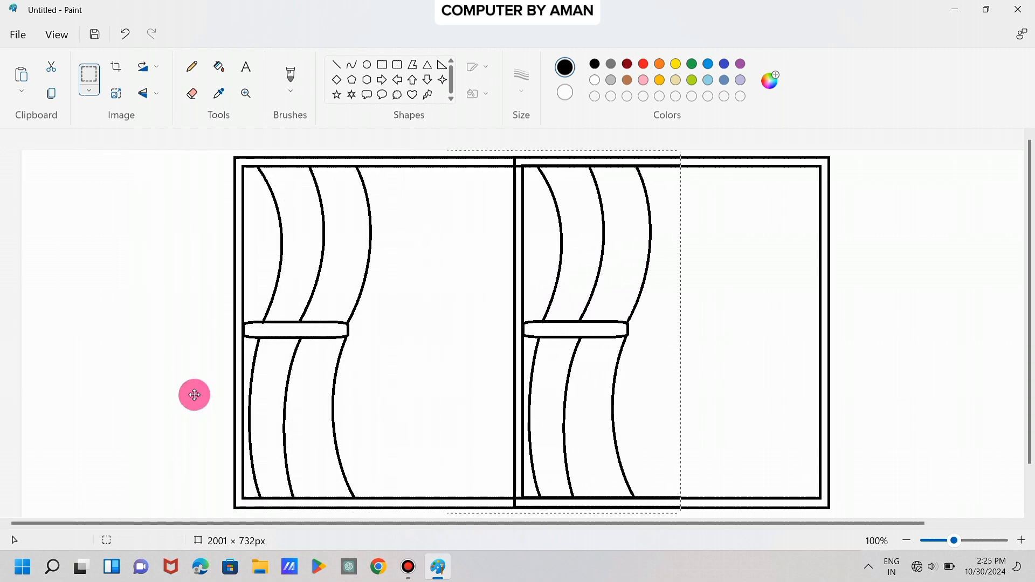
pyautogui.press('Right')
pyautogui.press('Right')
pyautogui.press('Right')
pyautogui.press('Right')
pyautogui.press('Right')
pyautogui.press('Right')
pyautogui.press('Right')
pyautogui.press('Right')
pyautogui.press('Right')
pyautogui.press('Right')
pyautogui.press('Right')
pyautogui.press('Right')
pyautogui.press('Right')
pyautogui.press('Right')
pyautogui.press('Right')
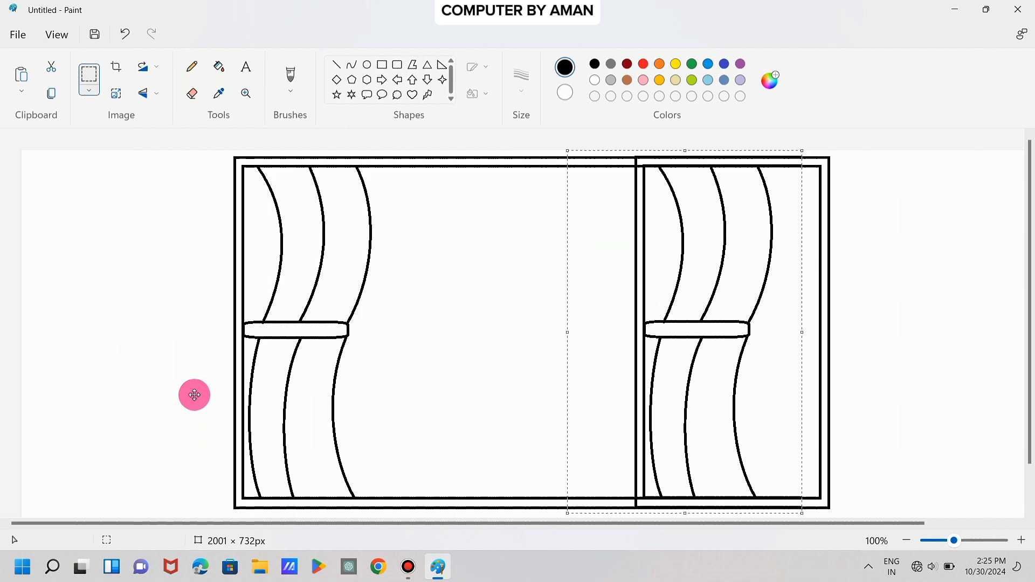
pyautogui.press('Down')
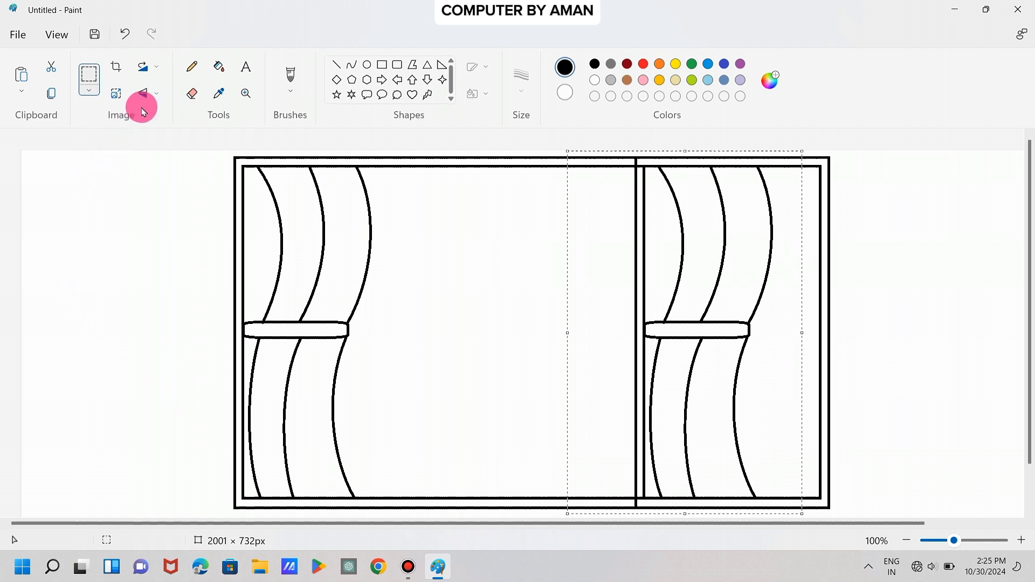
# Step: Flip the curtain copy horizontally and shift it right until its frame lines coincide with the frame's right side
pyautogui.click(156, 95)
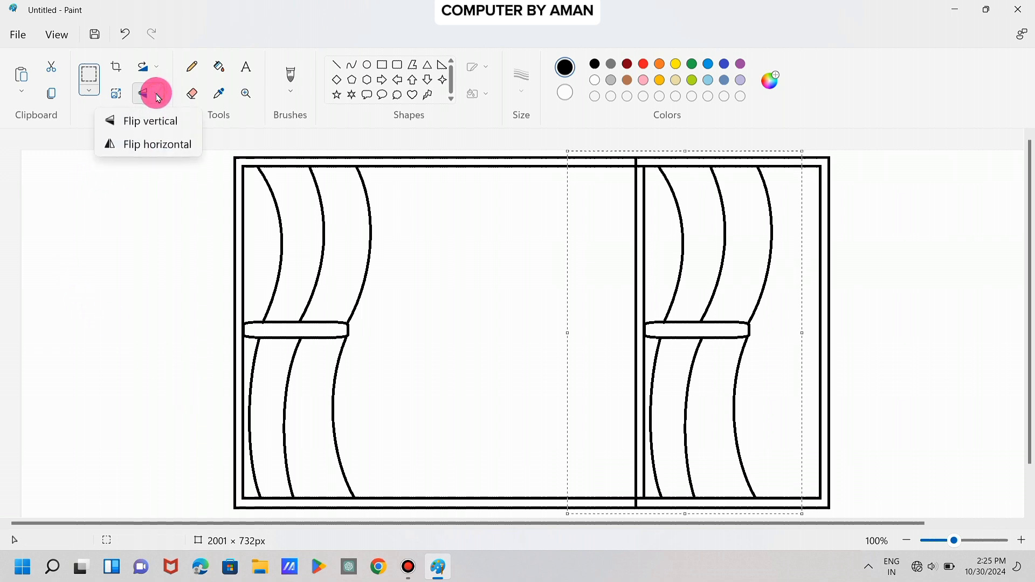
pyautogui.click(157, 145)
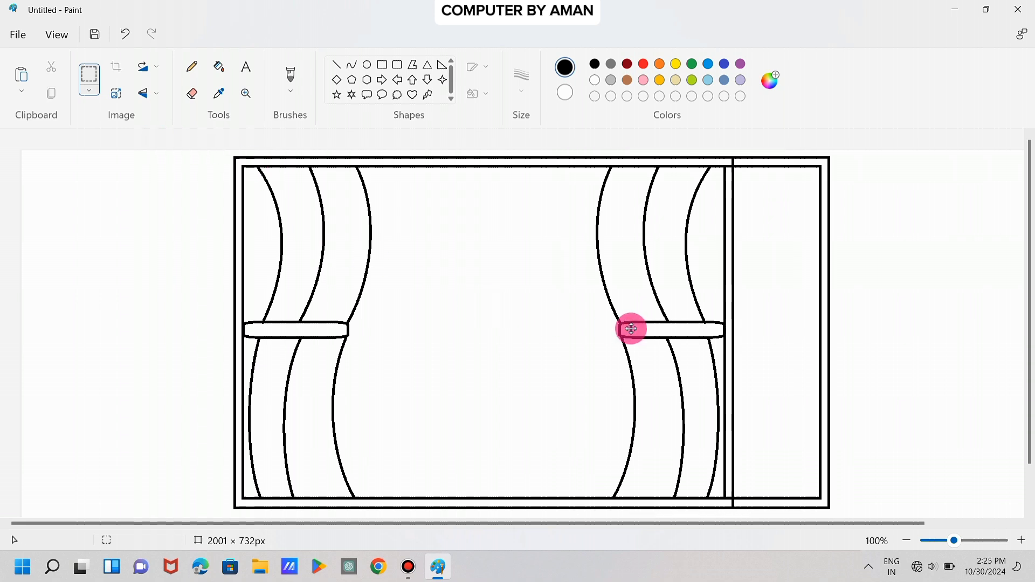
pyautogui.press('Right')
pyautogui.press('Right')
pyautogui.press('Right')
pyautogui.press('Right')
pyautogui.press('Right')
pyautogui.press('Right')
pyautogui.press('Right')
pyautogui.press('Right')
pyautogui.press('Right')
pyautogui.press('Right')
pyautogui.press('Right')
pyautogui.press('Right')
pyautogui.press('Right')
pyautogui.press('Right')
pyautogui.press('Right')
pyautogui.press('Right')
pyautogui.press('Right')
pyautogui.press('Right')
pyautogui.press('Right')
pyautogui.press('Right')
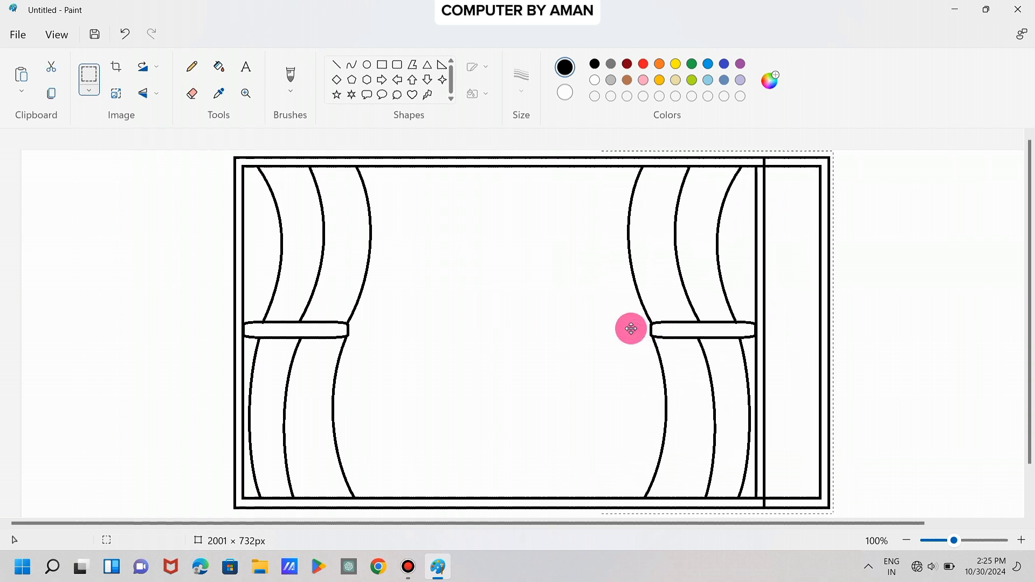
pyautogui.press('Right')
pyautogui.press('Right')
pyautogui.press('Right')
pyautogui.press('Right')
pyautogui.press('Right')
pyautogui.press('Right')
pyautogui.press('Right')
pyautogui.press('Right')
pyautogui.press('Right')
pyautogui.press('Right')
pyautogui.press('Right')
pyautogui.press('Right')
pyautogui.press('Right')
pyautogui.press('Right')
pyautogui.press('Right')
pyautogui.press('Right')
pyautogui.press('Right')
pyautogui.press('Right')
pyautogui.press('Right')
pyautogui.press('Right')
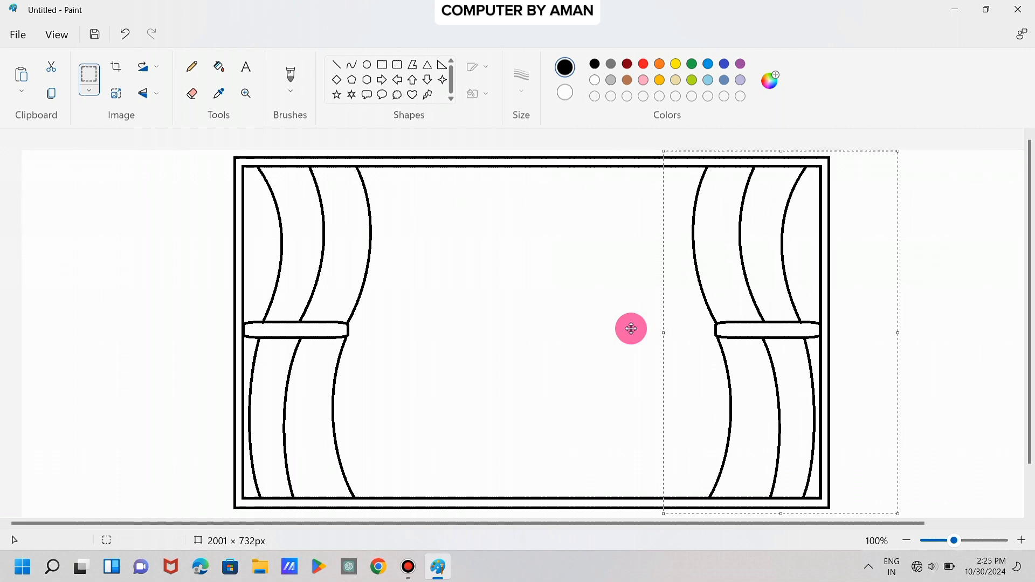
pyautogui.press('Left')
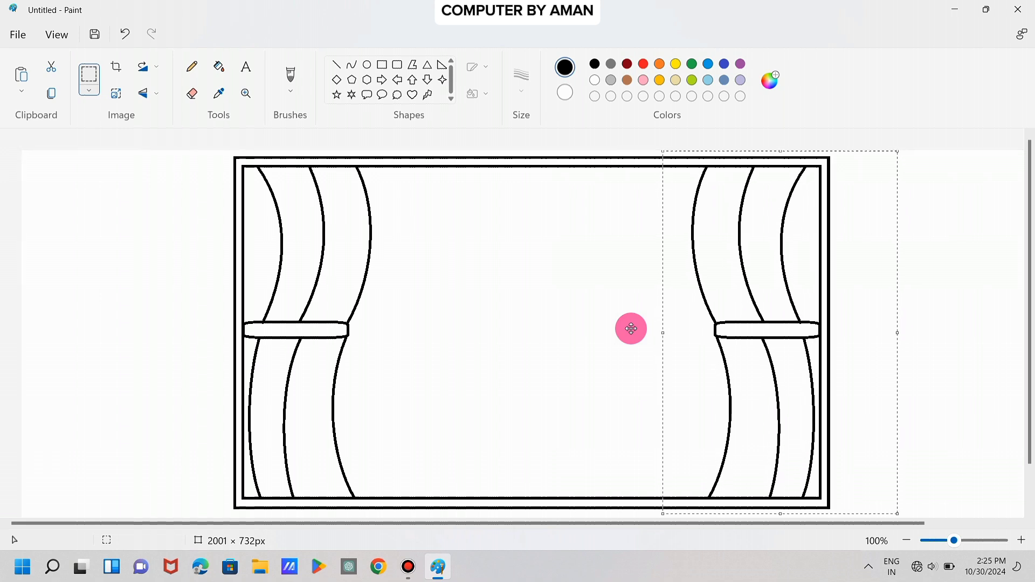
# Step: Nudge the flipped curtain copy right to fine-align it with the frame, and deselect it
pyautogui.press('Right')
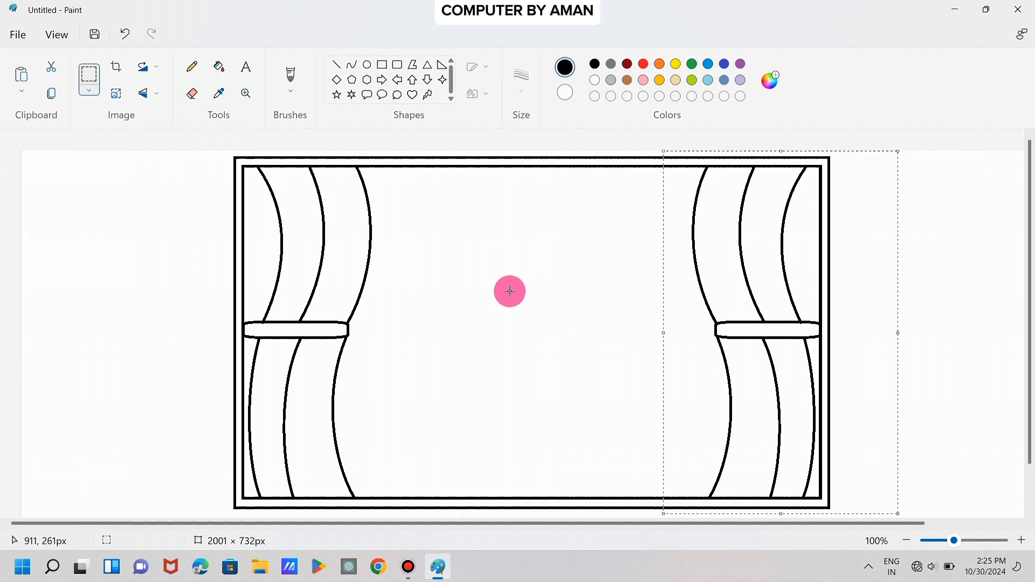
pyautogui.click(981, 305)
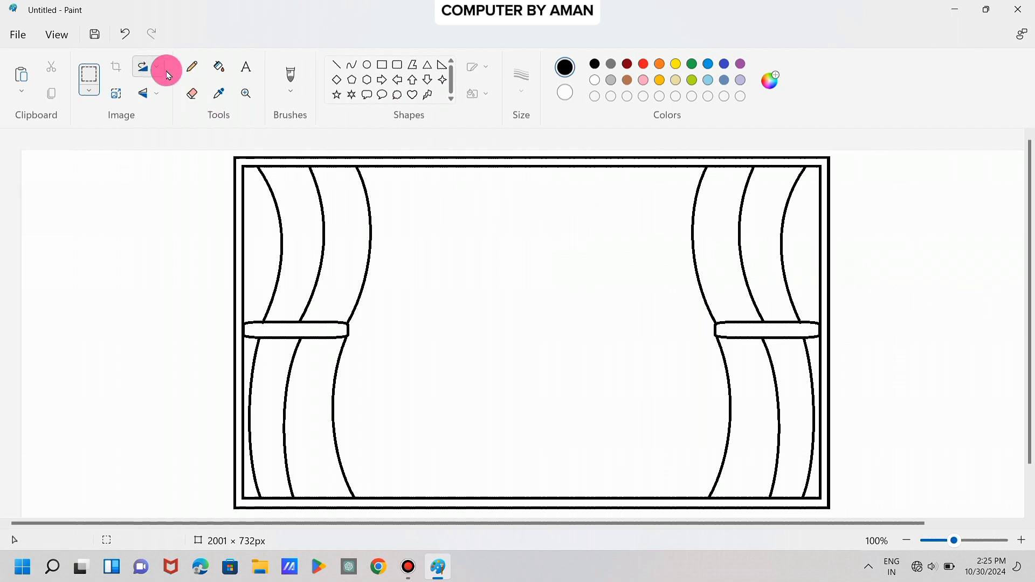
# Step: Draw a horizontal rectangle about 732 × 23 px between the lower parts of the two curtains as a railing bar
pyautogui.click(385, 65)
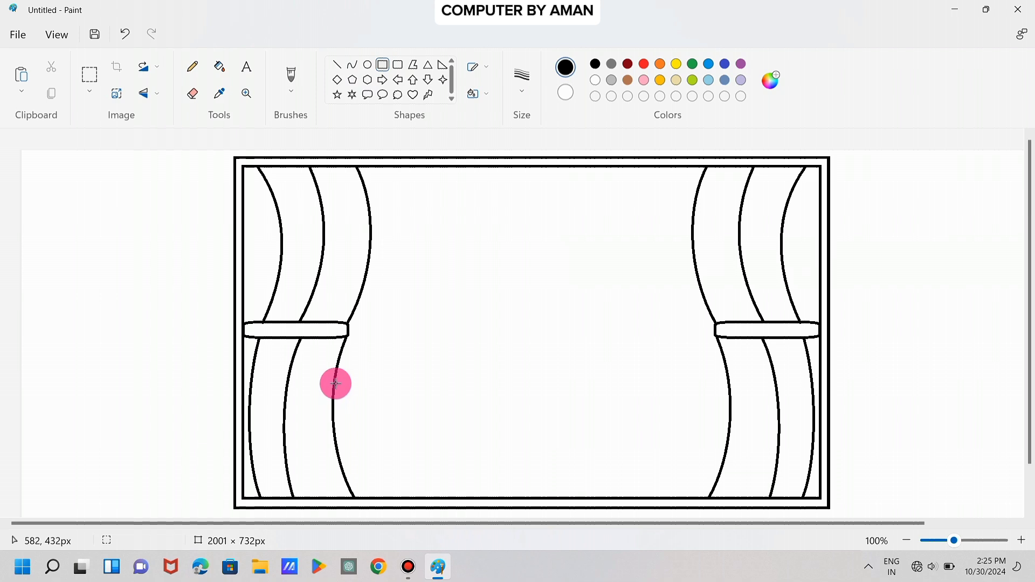
pyautogui.moveTo(334, 383); pyautogui.dragTo(728, 395)
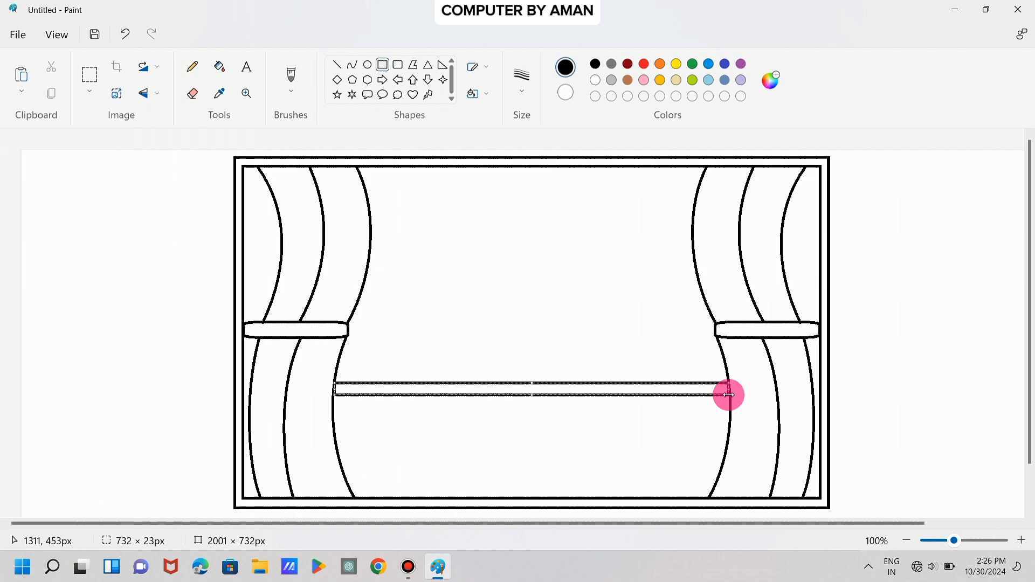
pyautogui.click(680, 433)
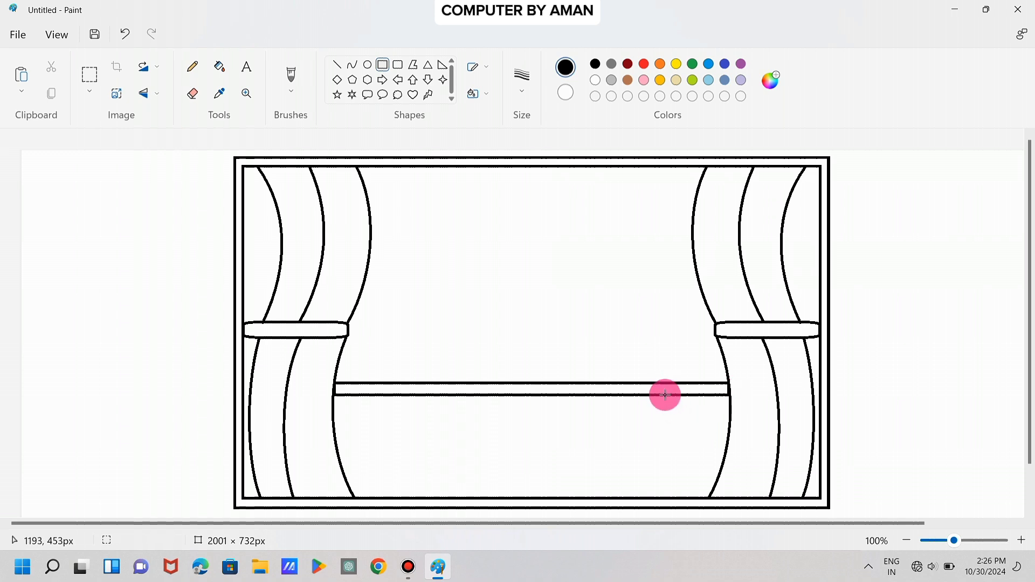
# Step: Draw six evenly spaced upright rectangles, each about 25 × 190 px, from the railing bar down to the inner frame's bottom edge
pyautogui.moveTo(666, 395); pyautogui.dragTo(677, 495)
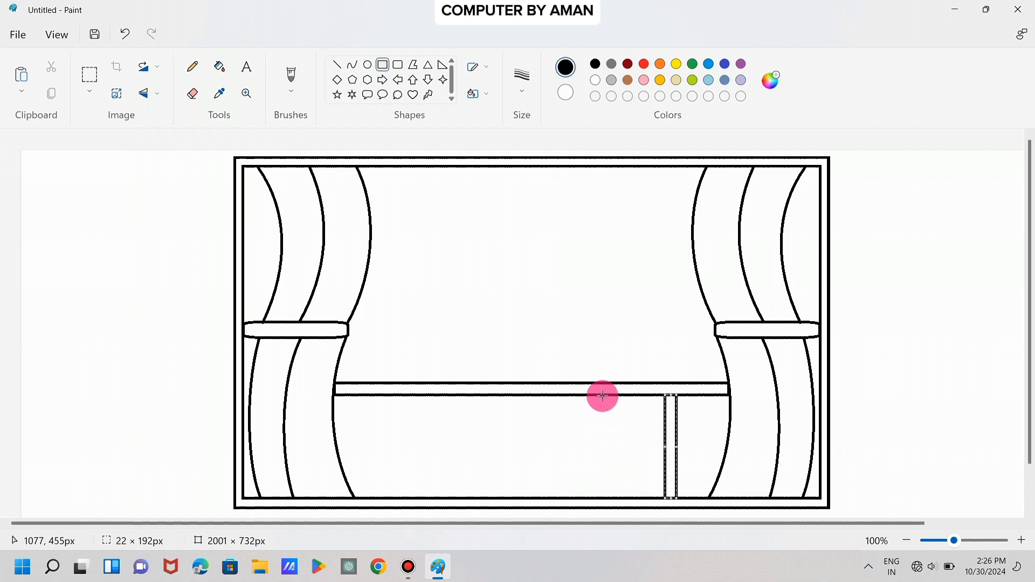
pyautogui.moveTo(602, 395); pyautogui.dragTo(617, 498)
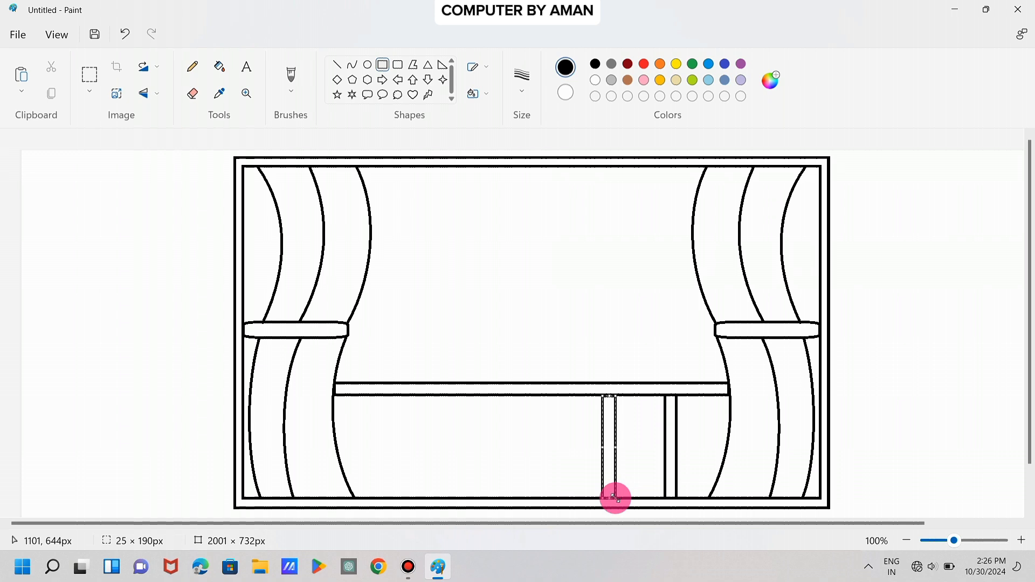
pyautogui.moveTo(542, 393); pyautogui.dragTo(556, 498)
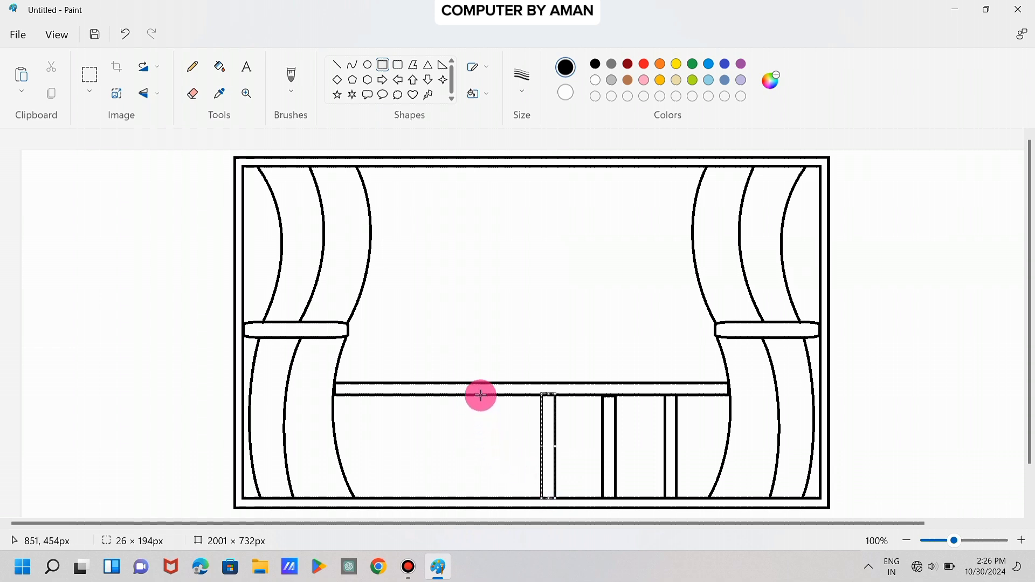
pyautogui.moveTo(480, 395); pyautogui.dragTo(494, 497)
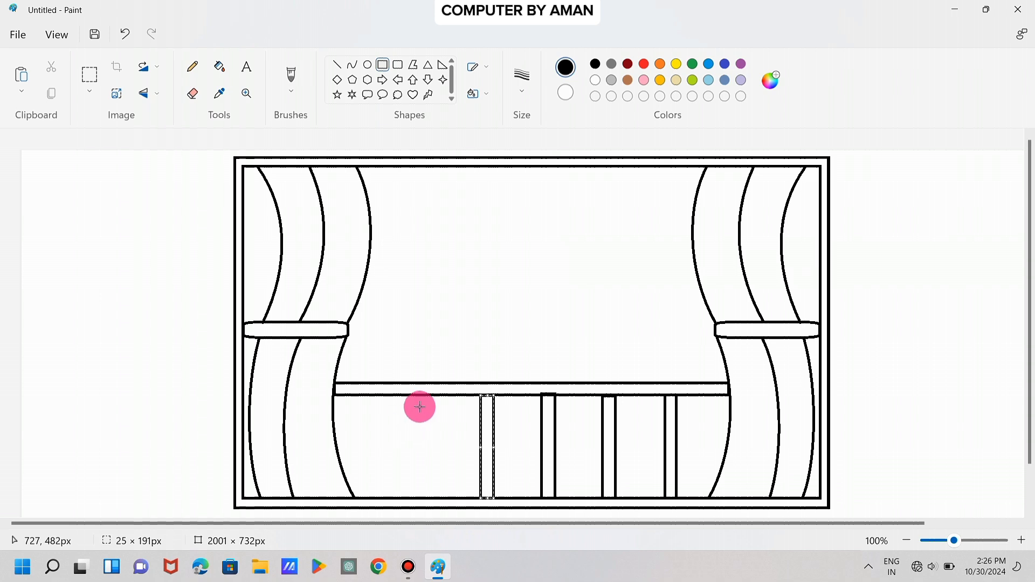
pyautogui.moveTo(420, 395); pyautogui.dragTo(431, 495)
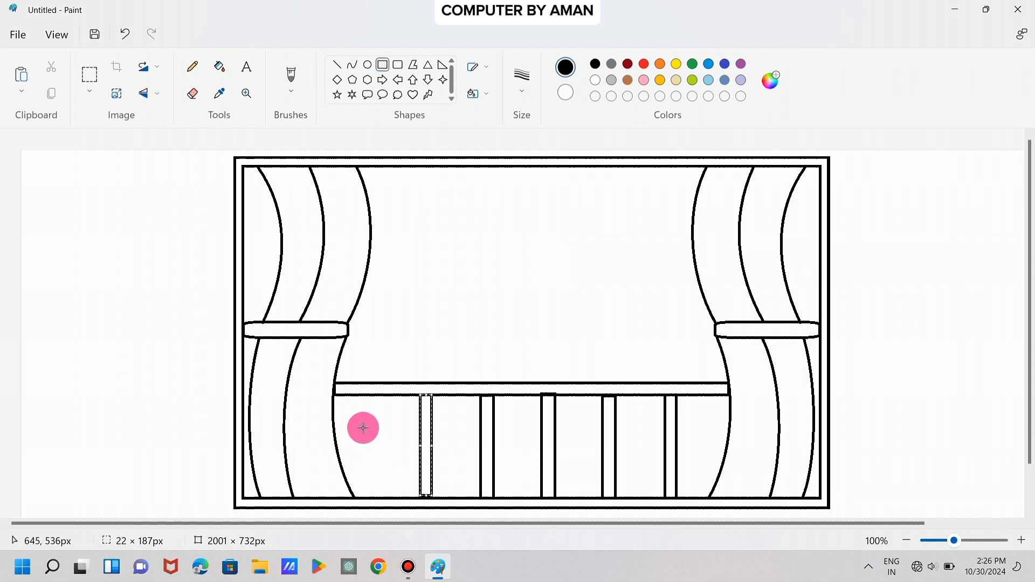
pyautogui.moveTo(354, 394); pyautogui.dragTo(368, 496)
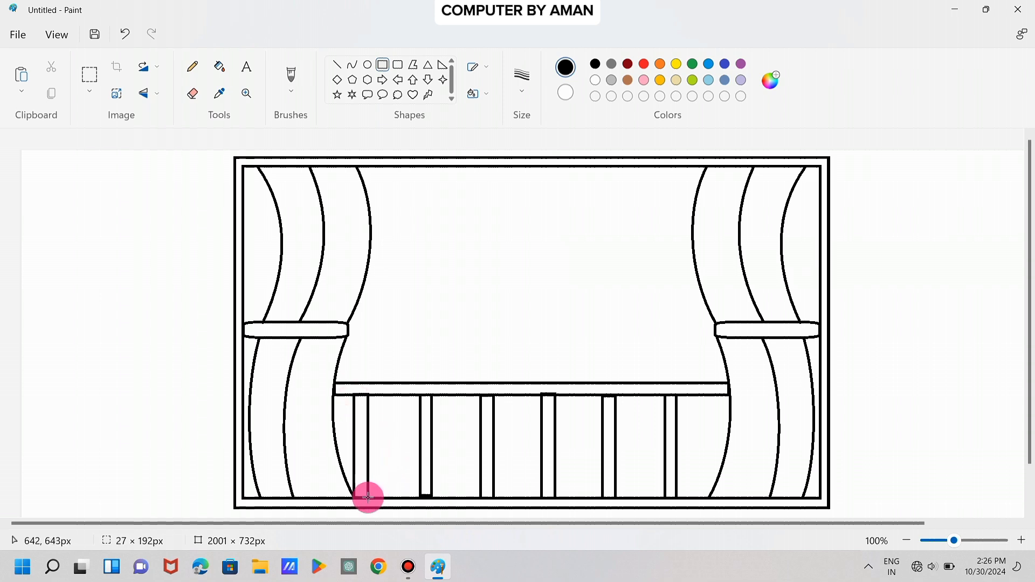
pyautogui.click(506, 335)
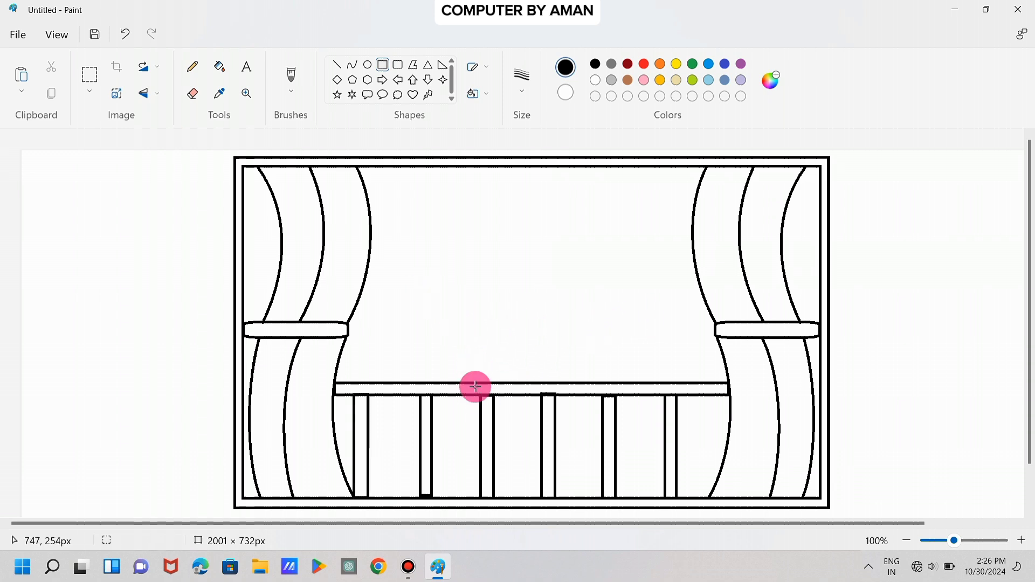
# Step: Fill the outer and inner upper folds and the middle lower fold of both curtains with red
pyautogui.click(222, 67)
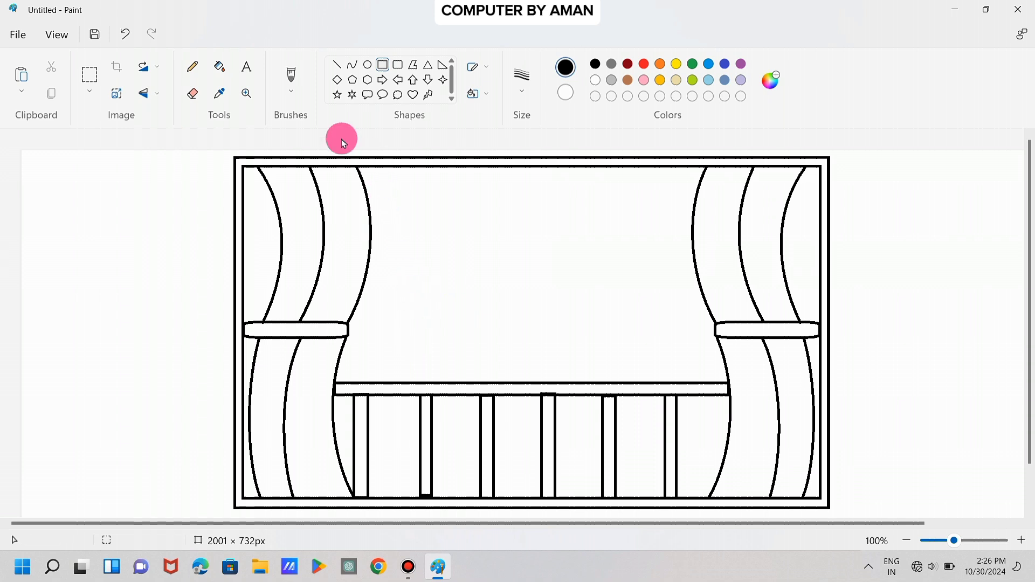
pyautogui.click(219, 67)
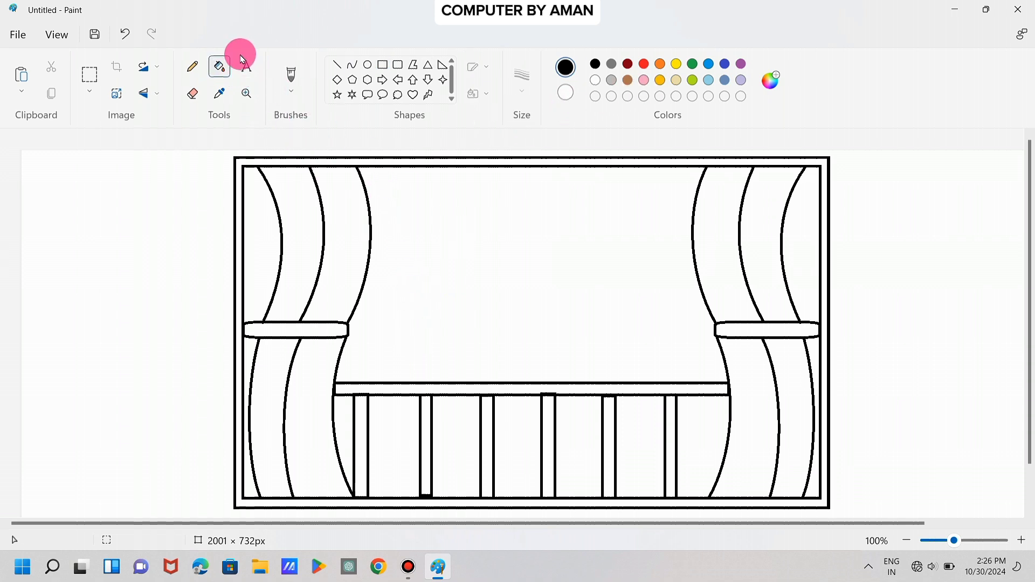
pyautogui.click(645, 64)
pyautogui.click(253, 252)
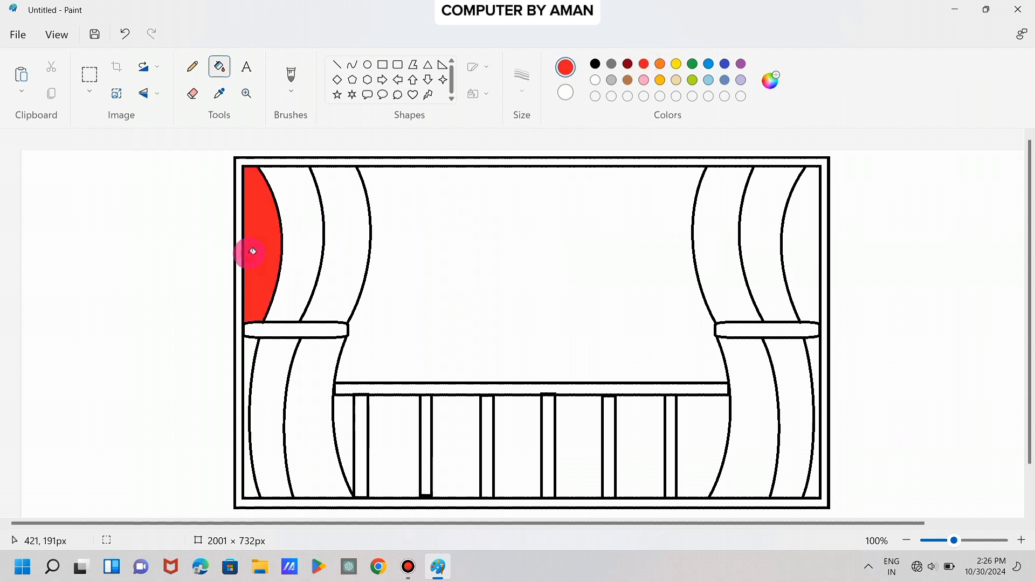
pyautogui.click(349, 246)
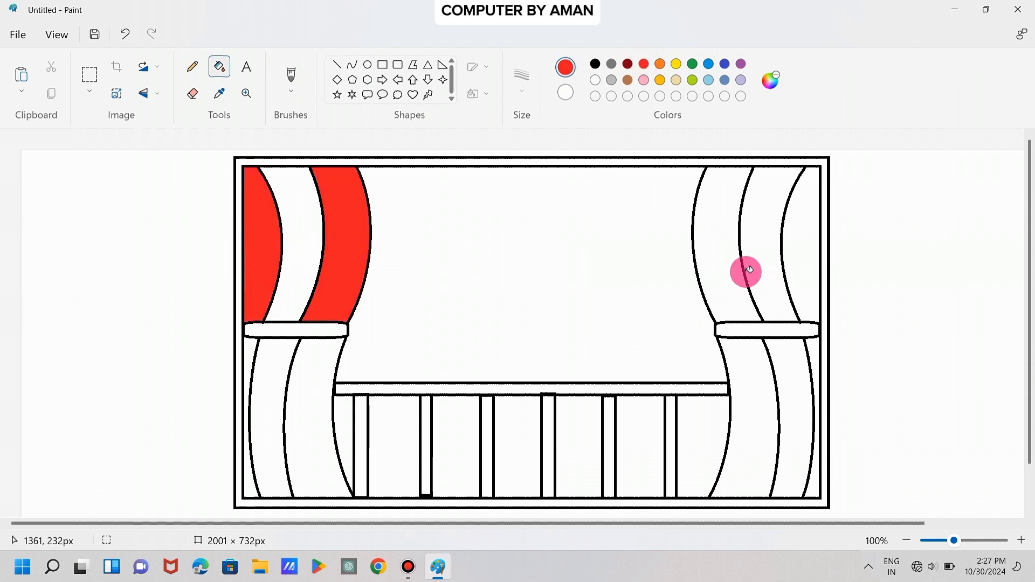
pyautogui.click(729, 262)
pyautogui.click(799, 261)
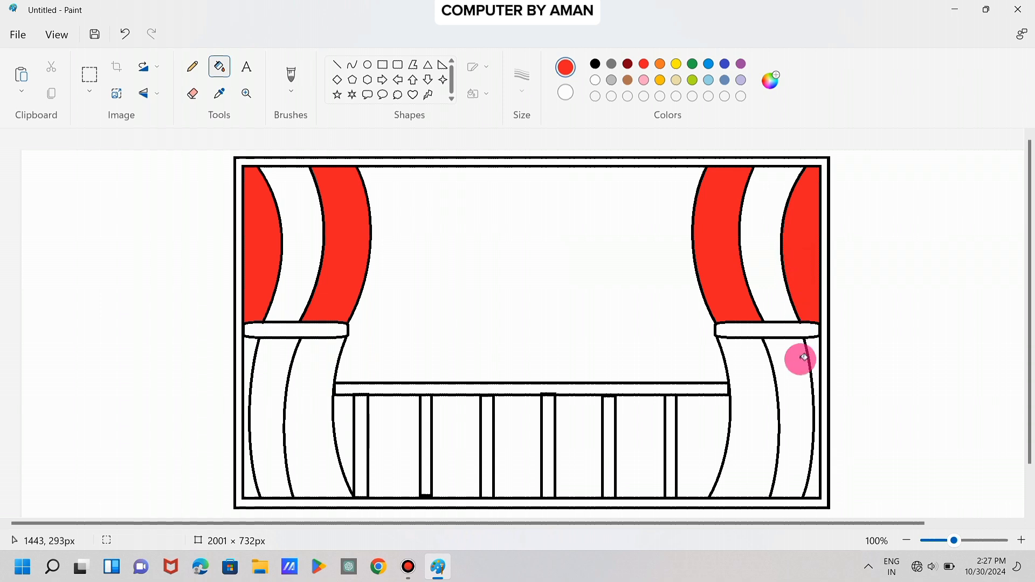
pyautogui.click(800, 388)
pyautogui.click(270, 413)
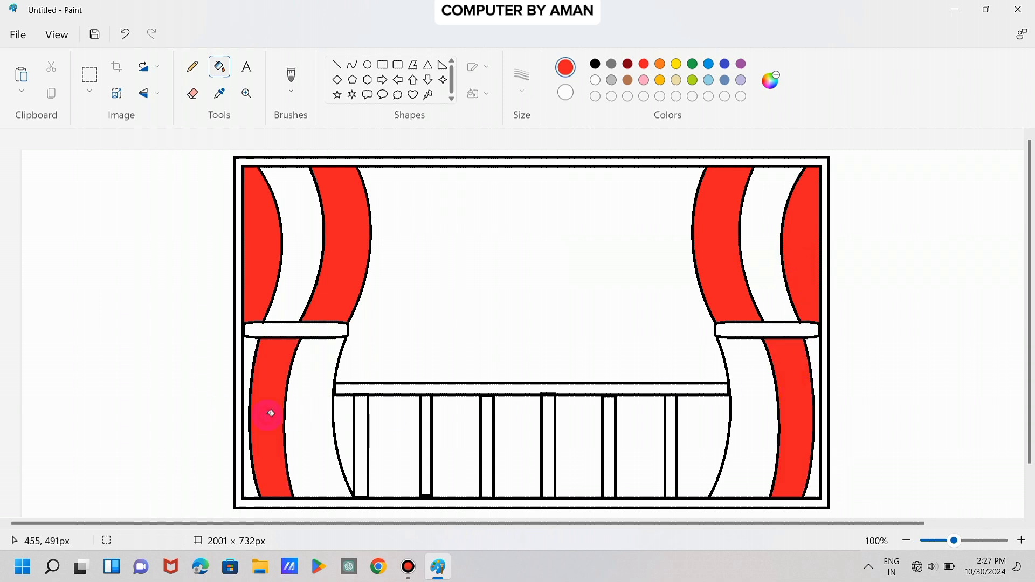
# Step: Fill the middle upper fold and the outer and inner lower folds of both curtains with yellow
pyautogui.click(677, 64)
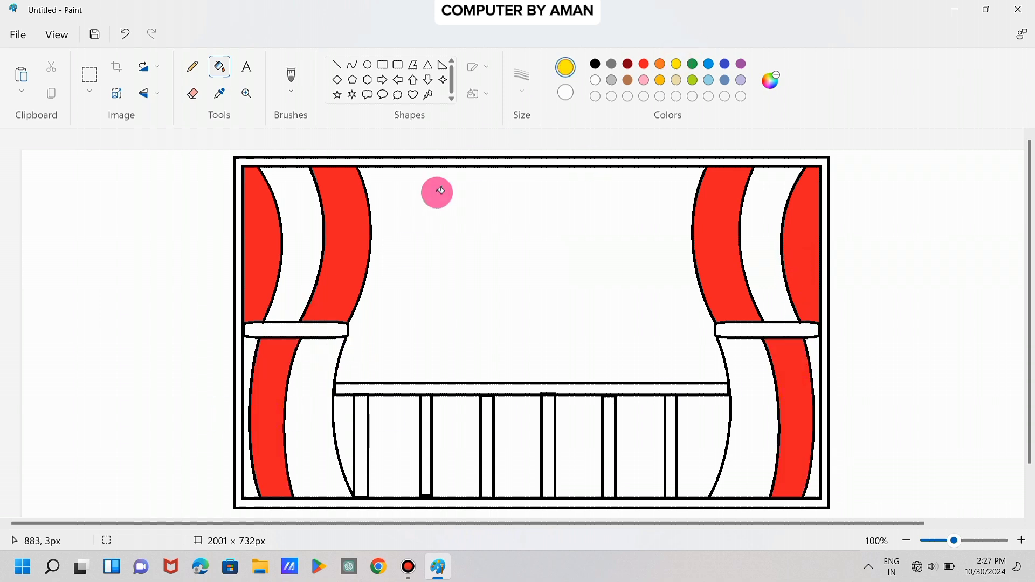
pyautogui.click(297, 258)
pyautogui.click(316, 362)
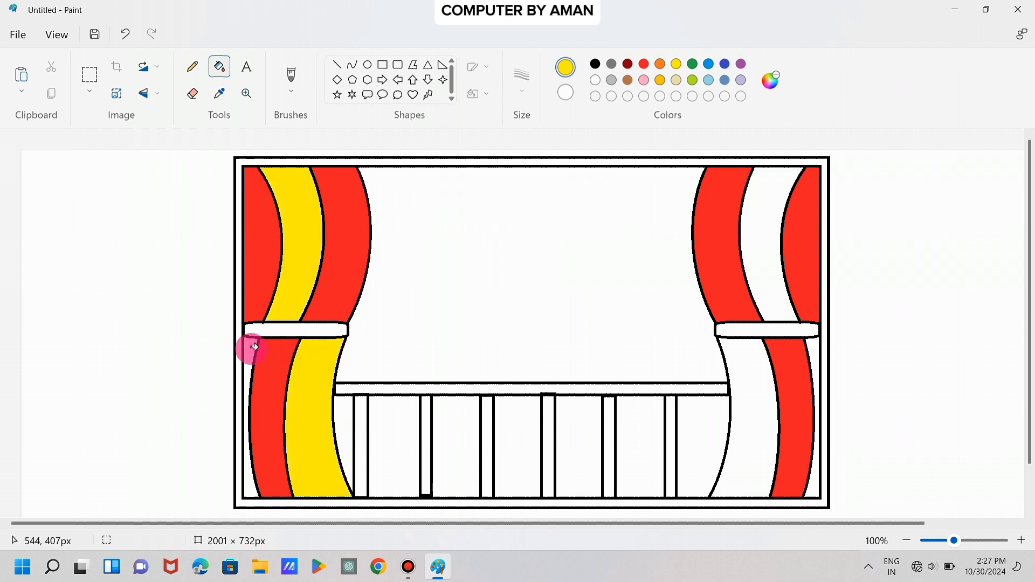
pyautogui.click(255, 346)
pyautogui.click(771, 260)
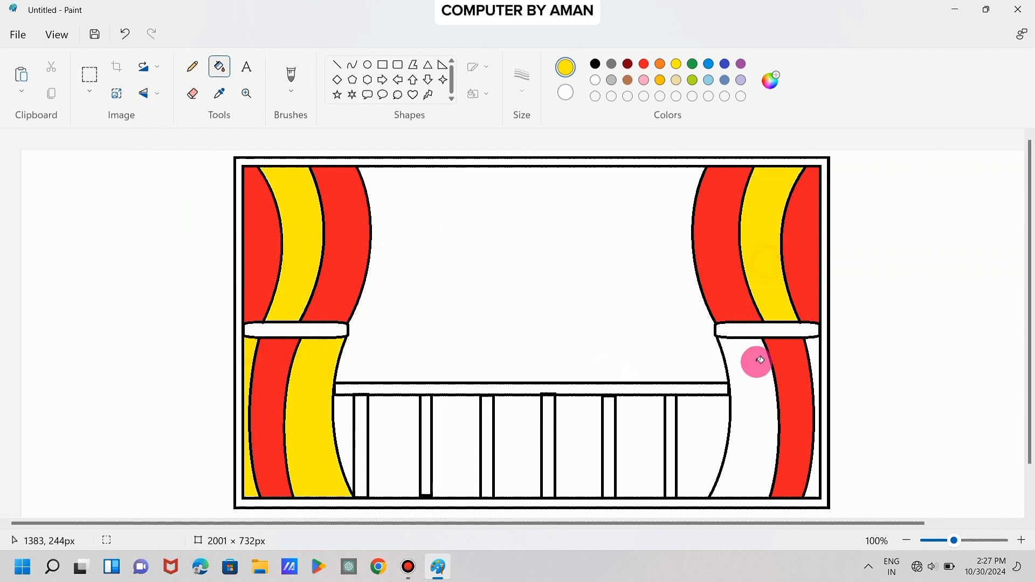
pyautogui.click(753, 378)
pyautogui.click(819, 344)
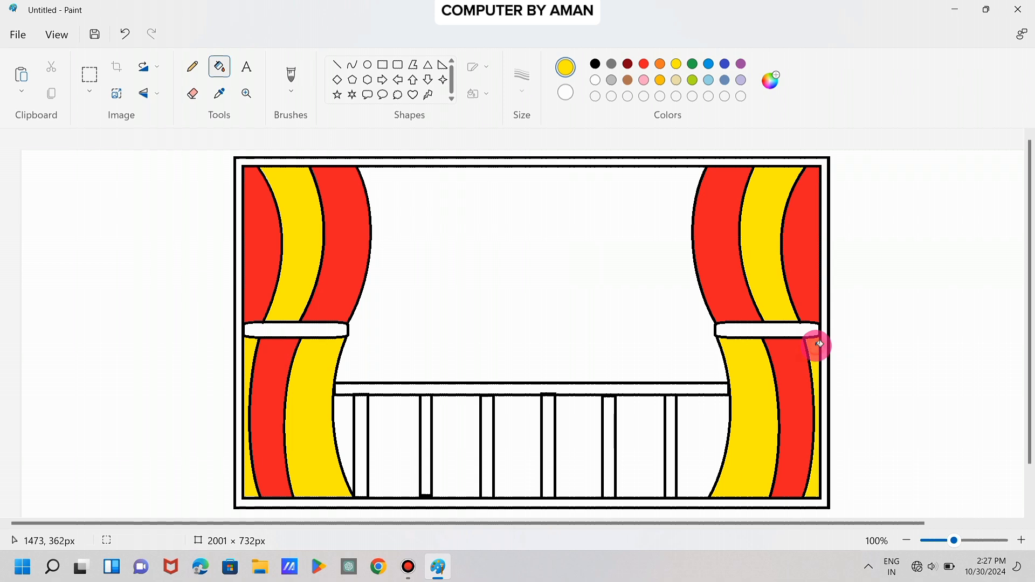
# Step: Fill the horizontal railing bar with green and all six railing posts with indigo blue
pyautogui.click(726, 63)
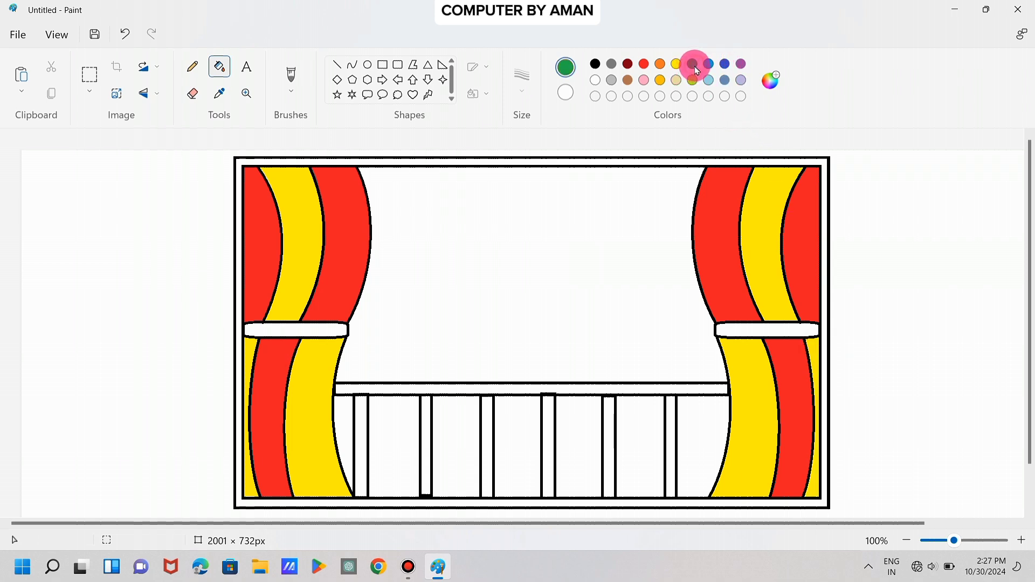
pyautogui.click(545, 388)
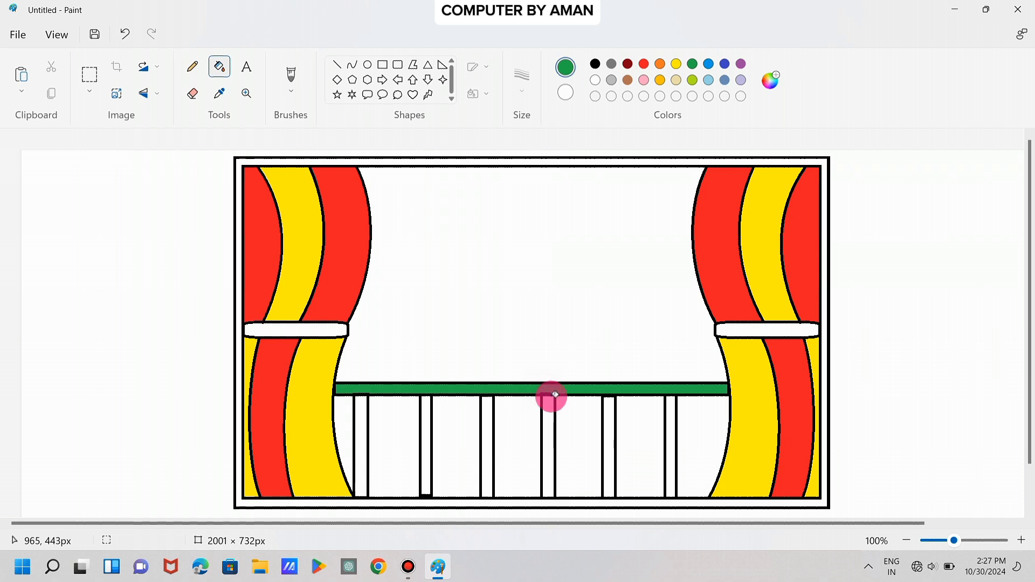
pyautogui.click(726, 65)
pyautogui.click(675, 426)
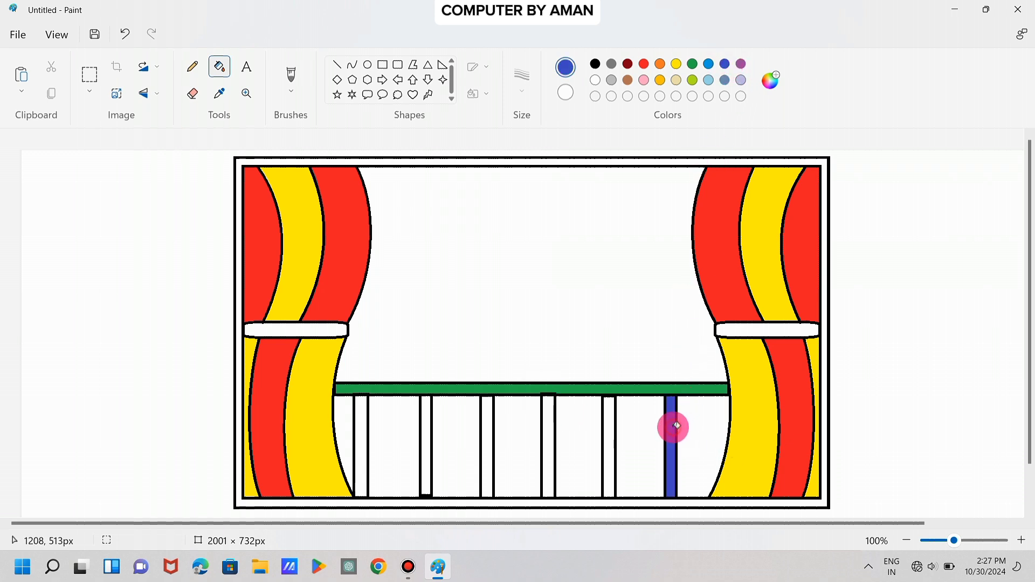
pyautogui.click(610, 436)
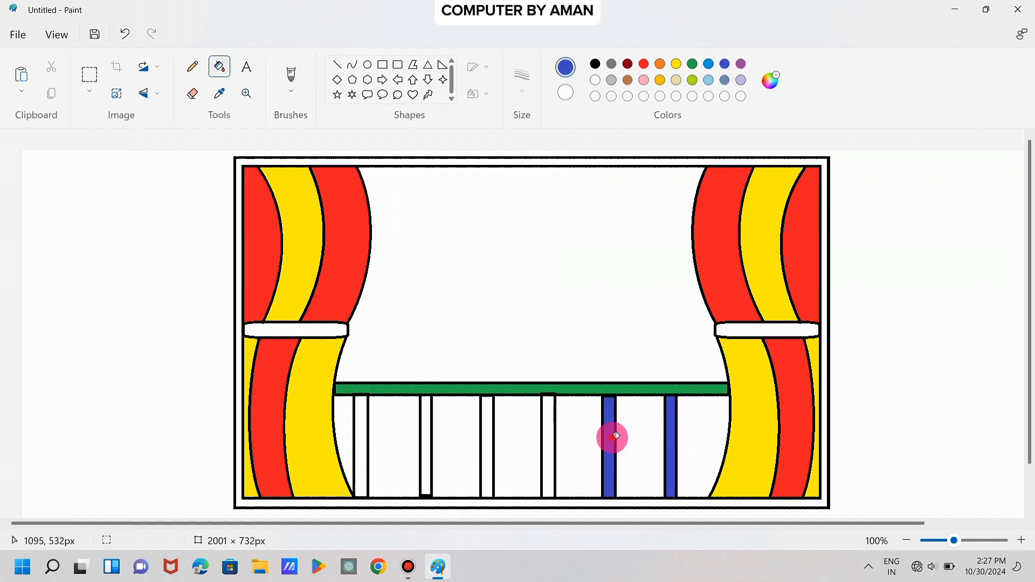
pyautogui.click(548, 444)
pyautogui.click(492, 441)
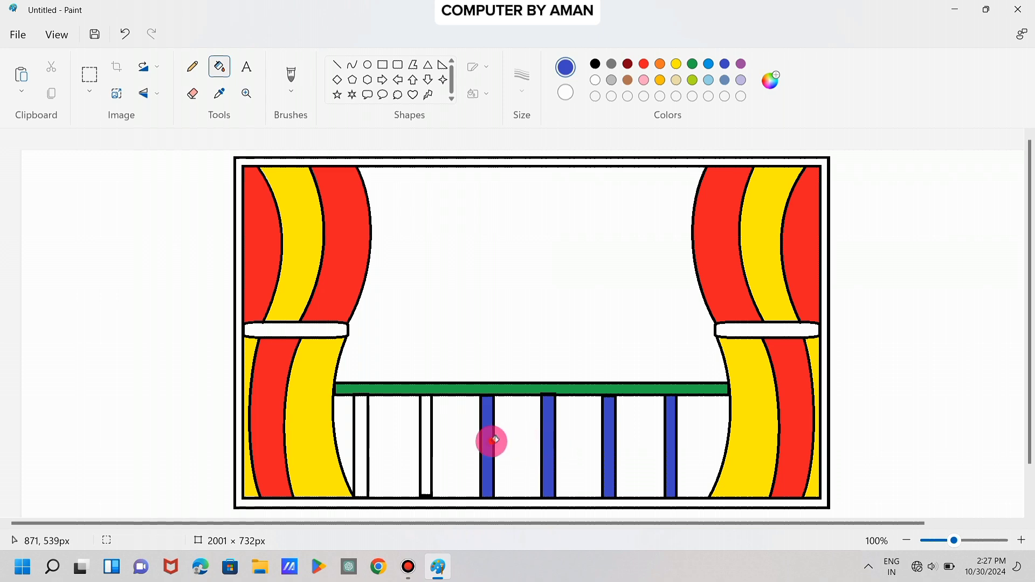
pyautogui.click(430, 443)
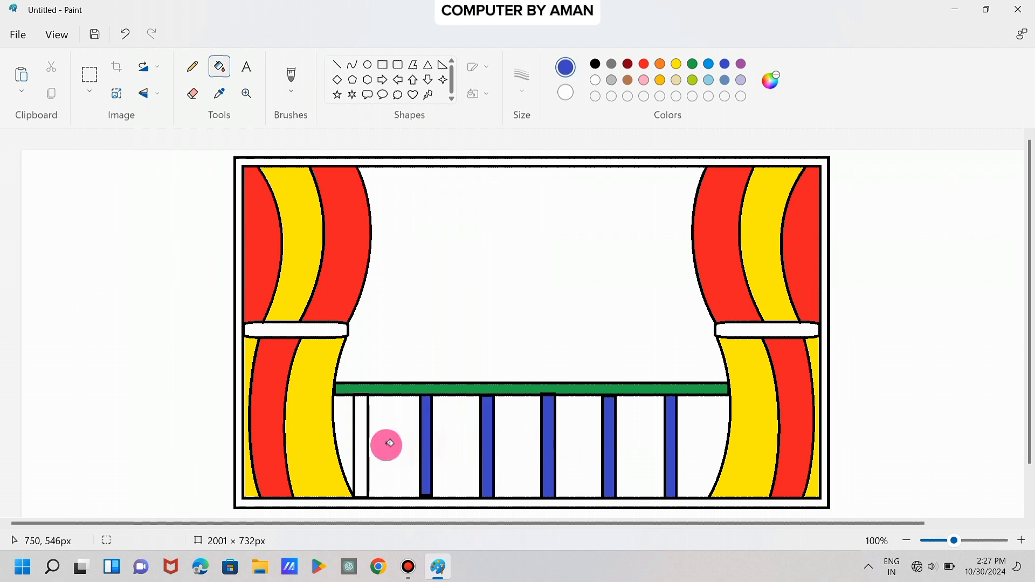
pyautogui.click(362, 443)
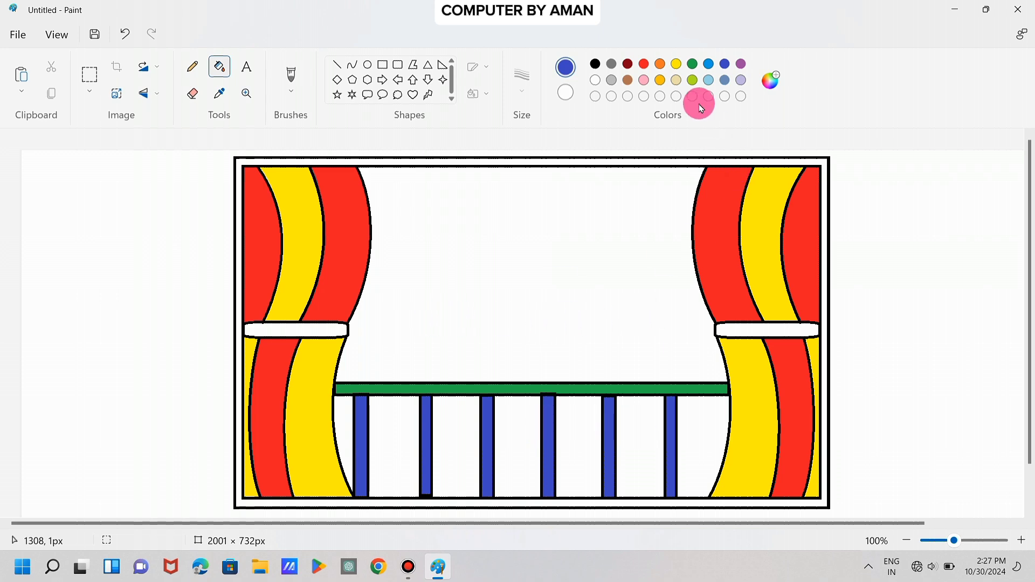
# Step: Fill both curtain tiebacks and the band between the outer and inner frame with light blue
pyautogui.click(710, 84)
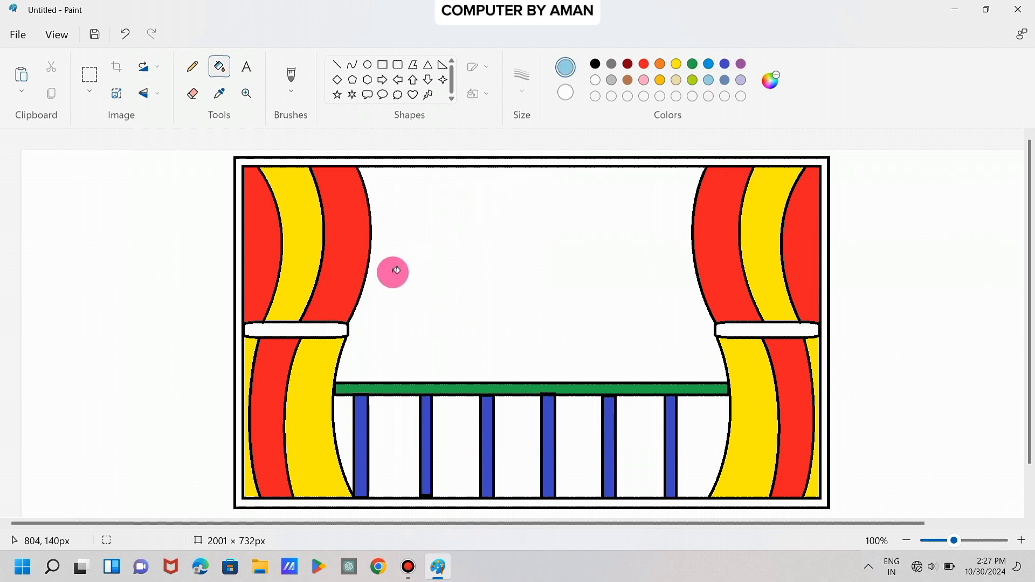
pyautogui.click(321, 327)
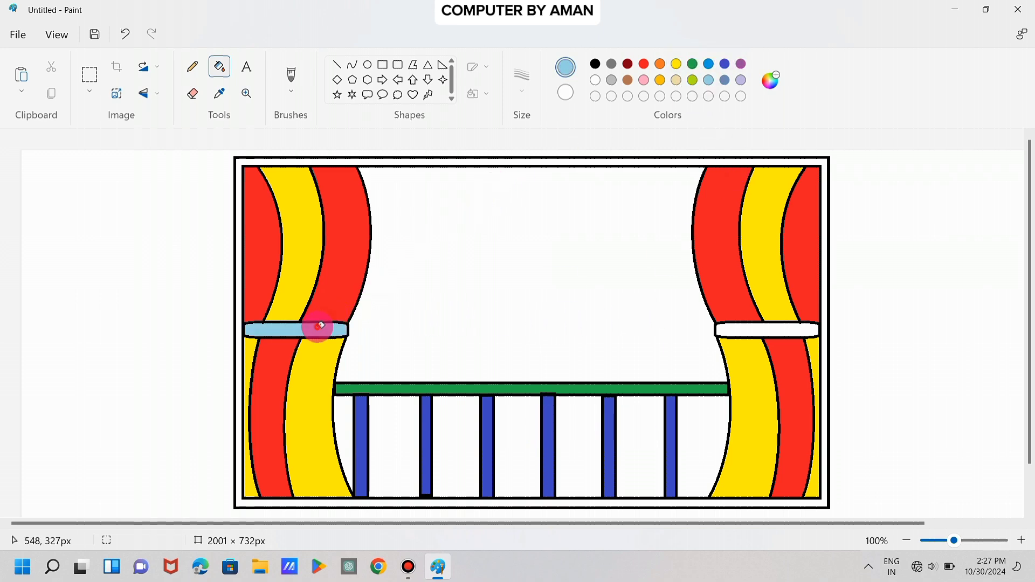
pyautogui.click(789, 330)
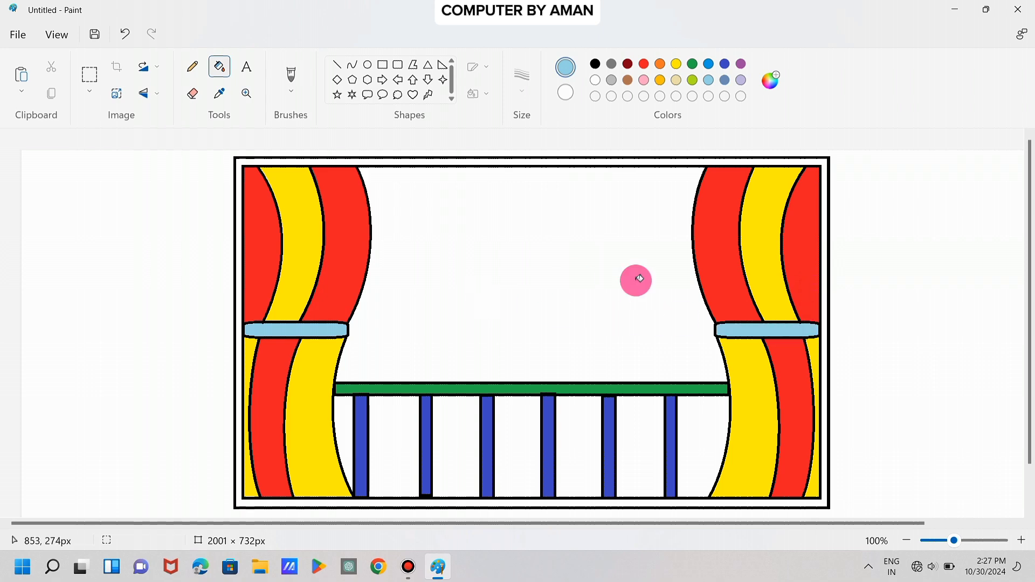
pyautogui.click(384, 160)
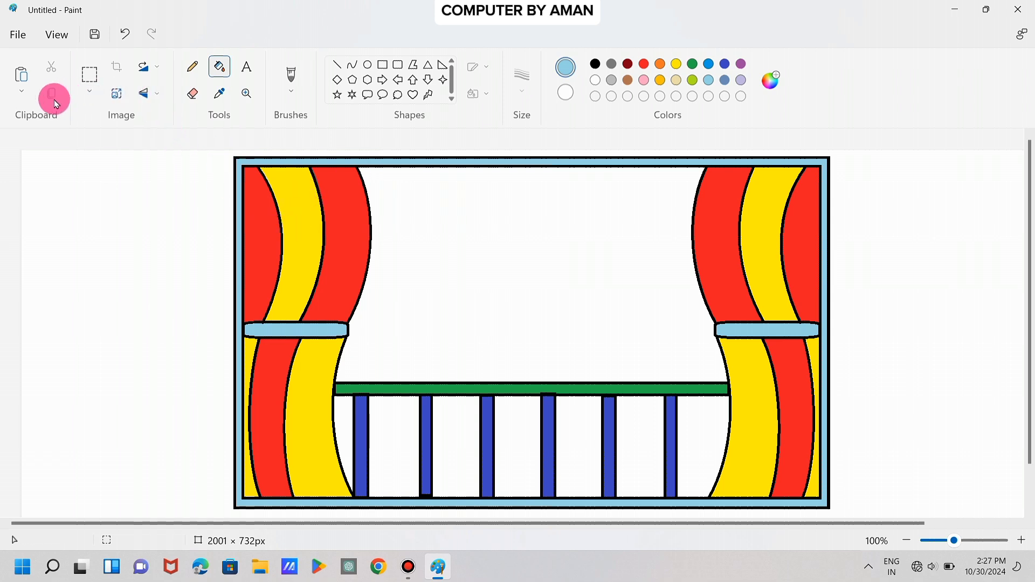
# Step: Import the picture 20241030_062947-removebg-preview from the Desktop into the drawing
pyautogui.click(27, 97)
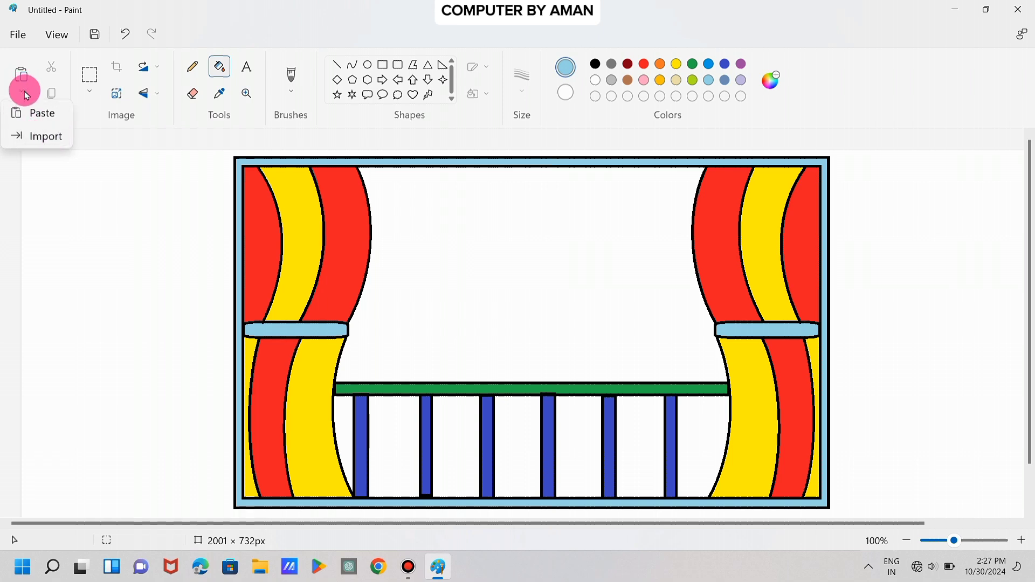
pyautogui.click(56, 146)
pyautogui.click(644, 290)
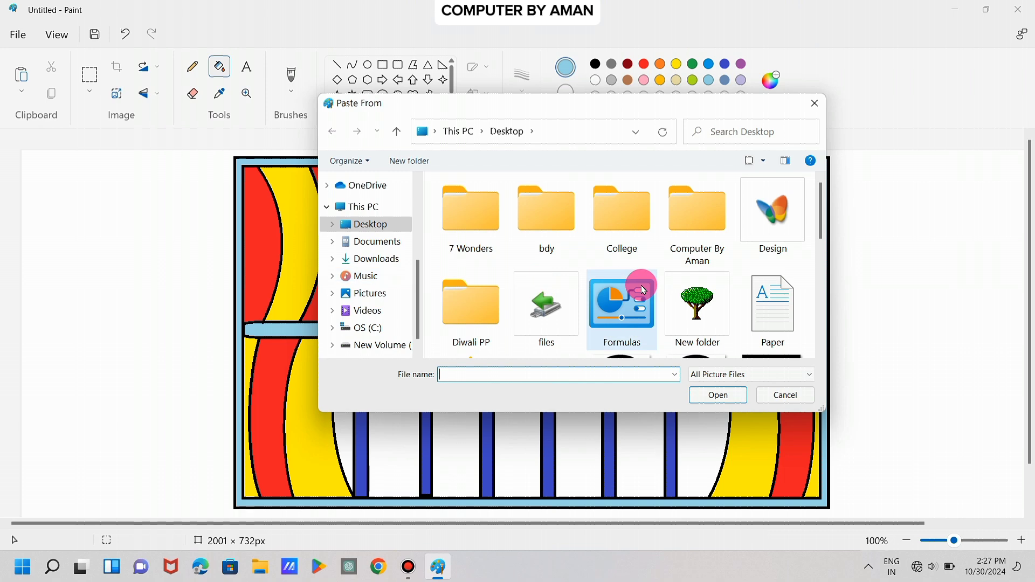
pyautogui.scroll(-5, 645, 290)
pyautogui.scroll(3, 644, 290)
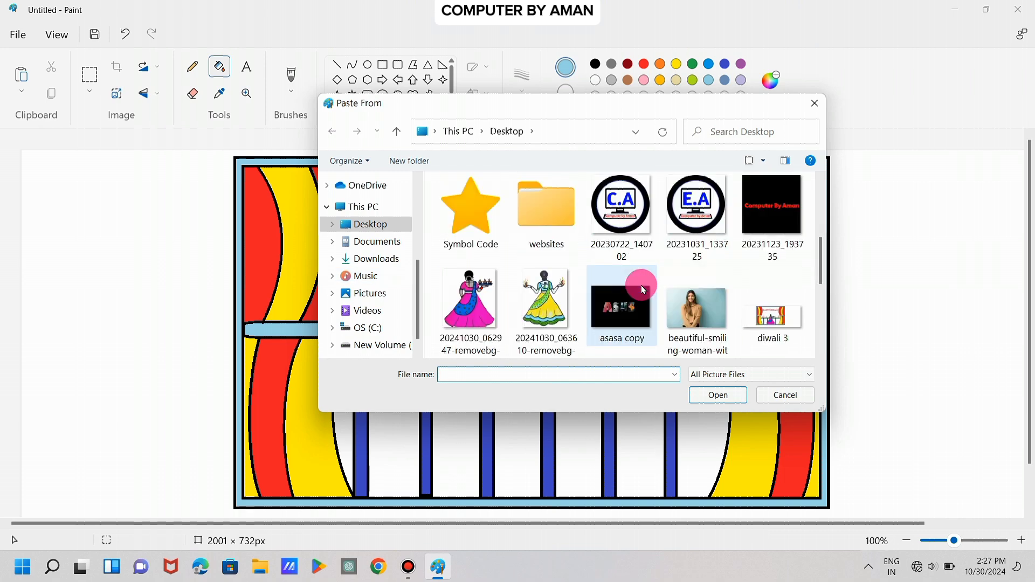
pyautogui.click(485, 306)
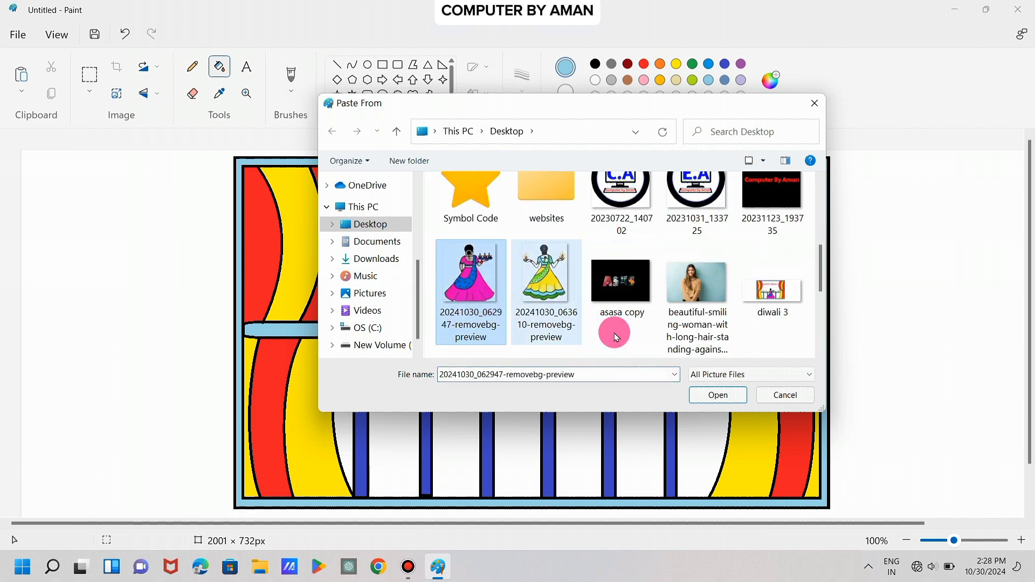
pyautogui.click(723, 398)
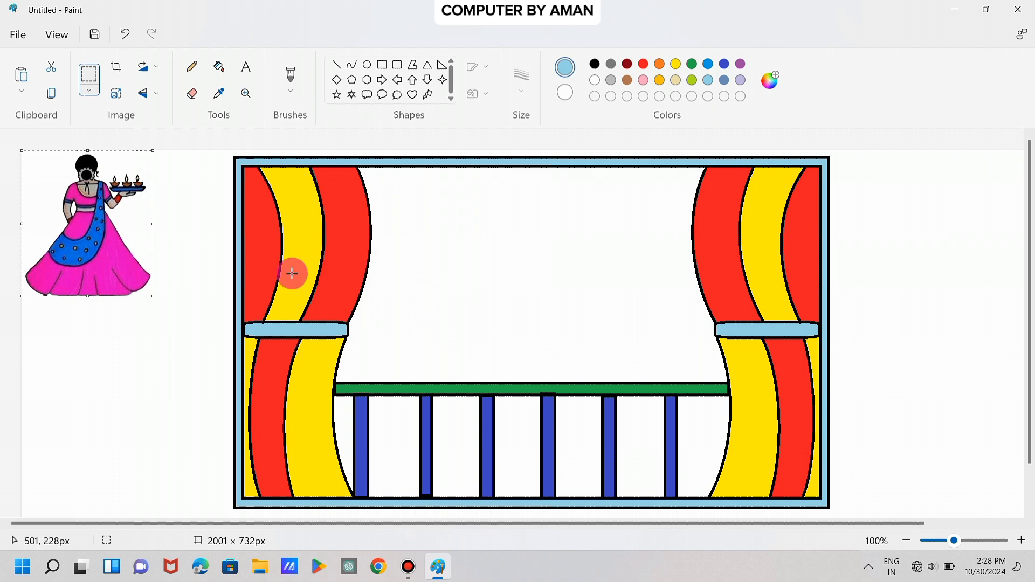
# Step: Place the imported woman picture in front of the middle of the railing, enlarged and standing on the lower window frame
pyautogui.moveTo(79, 238); pyautogui.dragTo(625, 498)
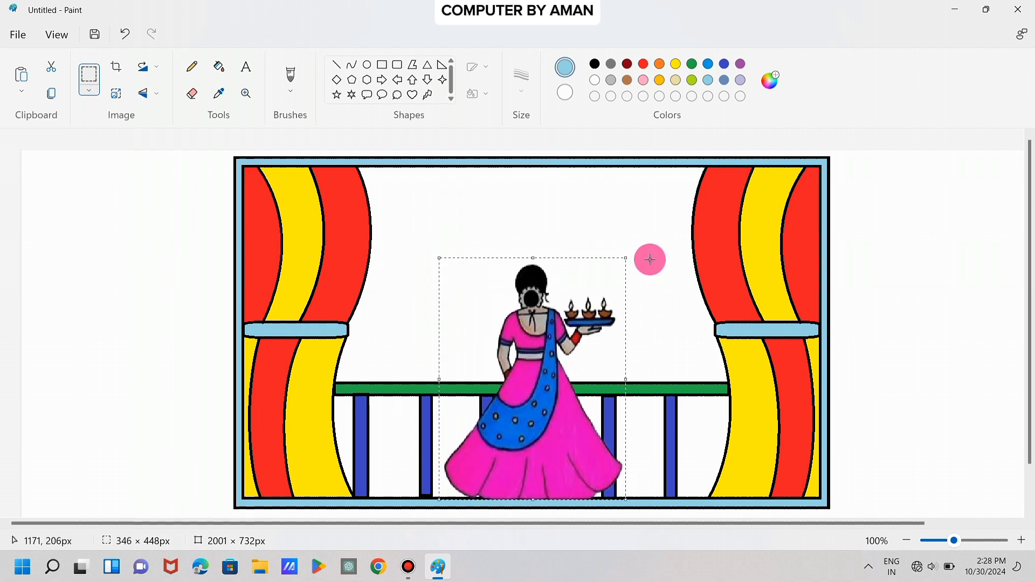
pyautogui.moveTo(627, 259); pyautogui.dragTo(626, 291)
pyautogui.click(561, 272)
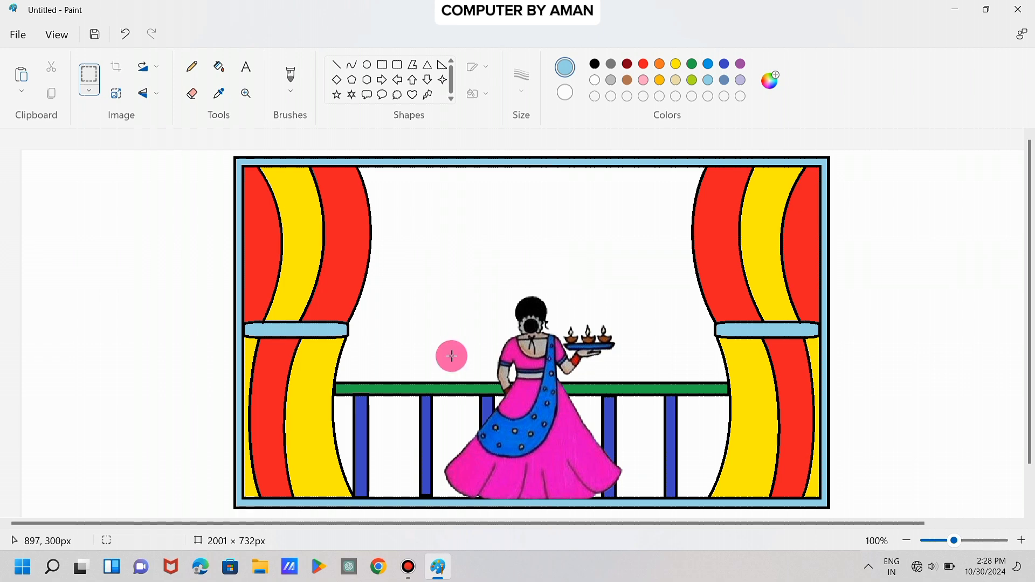
# Step: Draw a dark red U-shaped curve about 243 px wide in the upper window area as the lamp's bowl
pyautogui.click(352, 67)
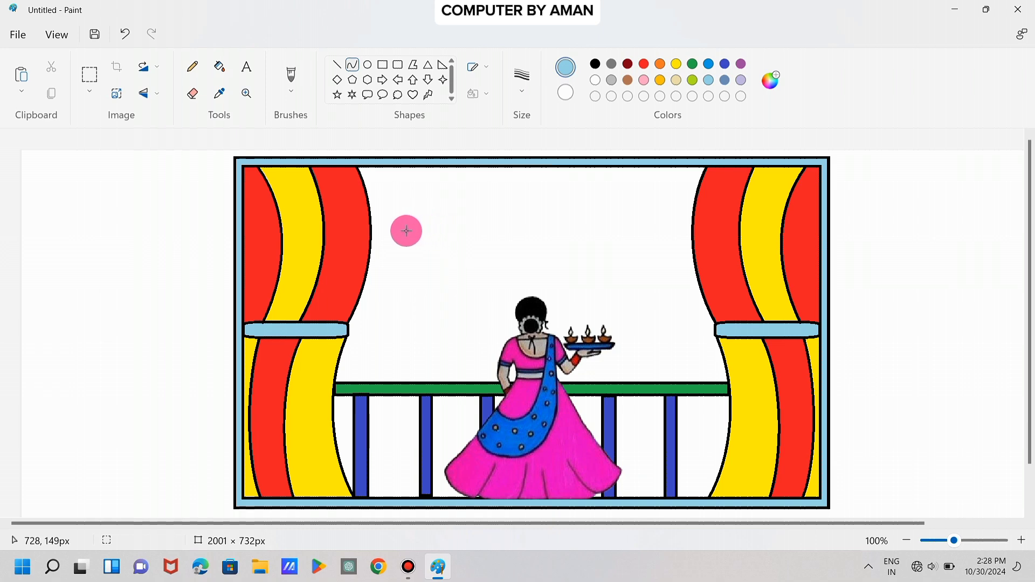
pyautogui.moveTo(398, 226); pyautogui.dragTo(532, 216)
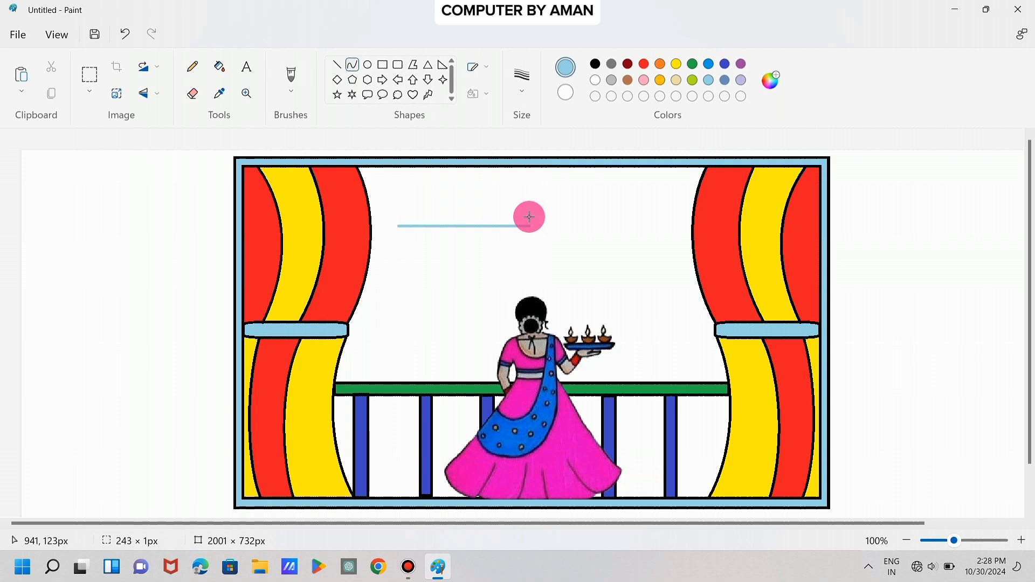
pyautogui.click(628, 65)
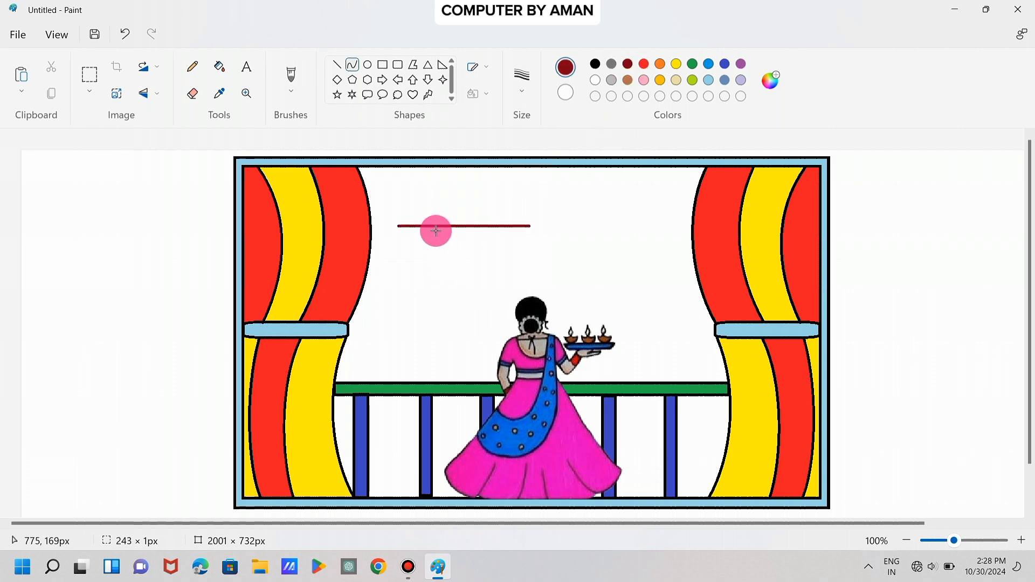
pyautogui.moveTo(434, 227); pyautogui.dragTo(433, 293)
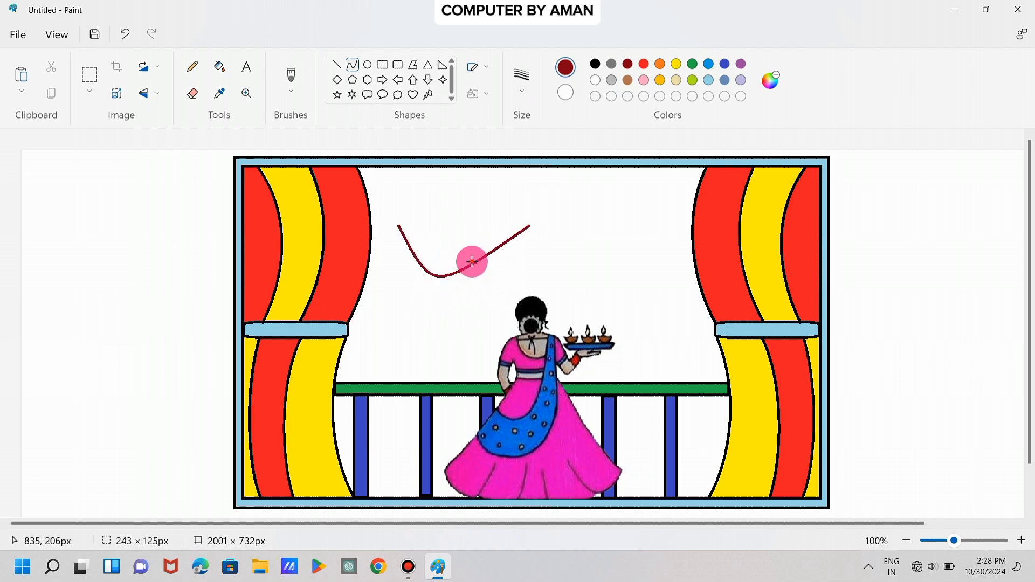
pyautogui.moveTo(472, 262); pyautogui.dragTo(489, 293)
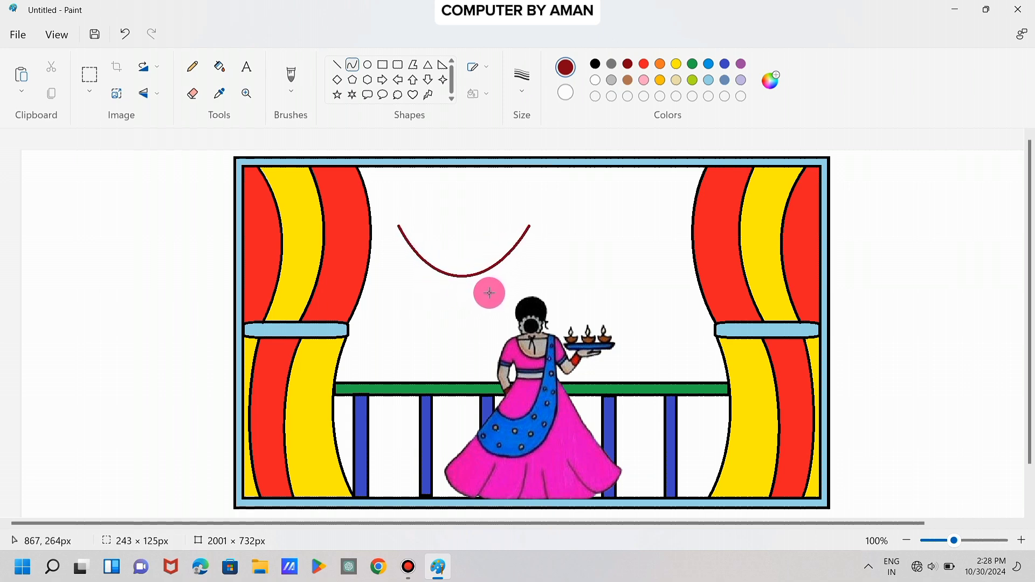
pyautogui.click(577, 270)
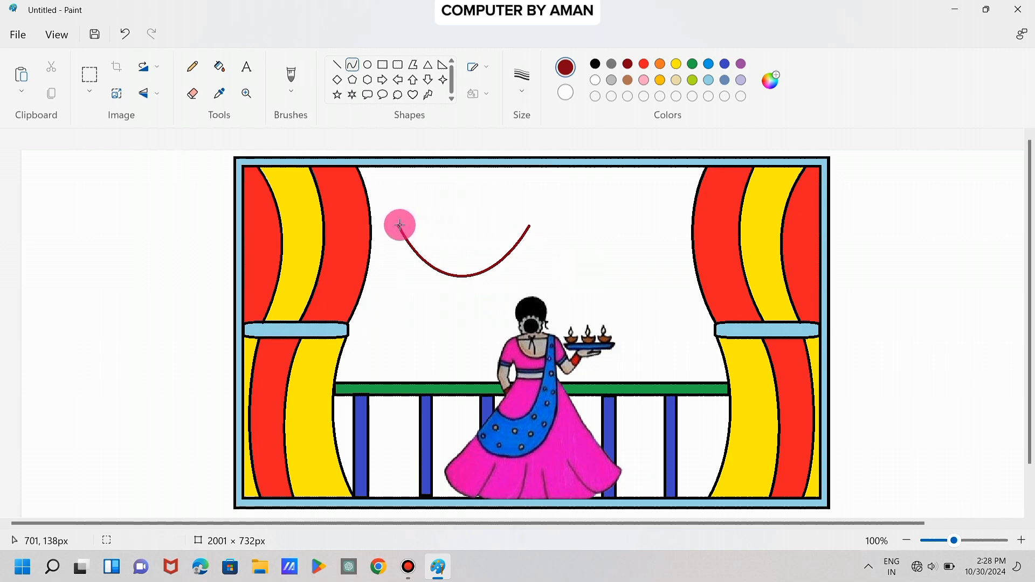
# Step: Close the bowl's top with two shallow sagging curves, each about 120 px wide, meeting in a central peak
pyautogui.moveTo(399, 225); pyautogui.dragTo(458, 225)
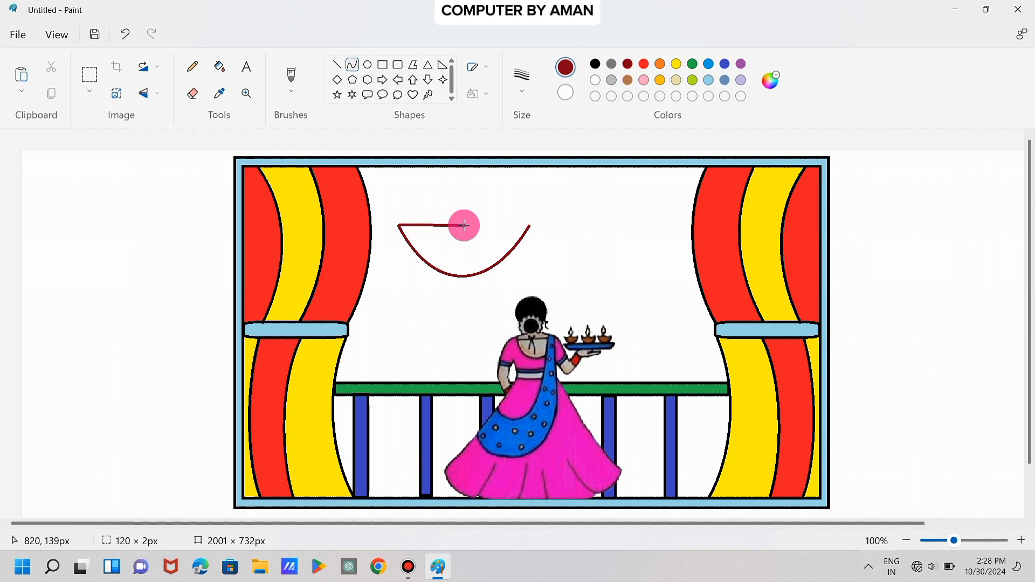
pyautogui.moveTo(437, 224); pyautogui.dragTo(439, 246)
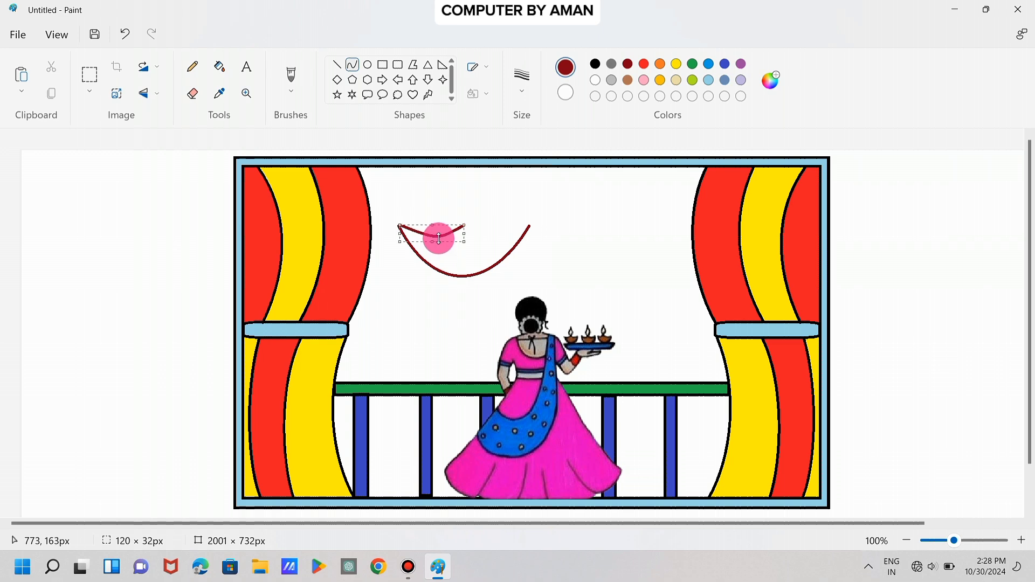
pyautogui.moveTo(498, 238); pyautogui.dragTo(469, 225)
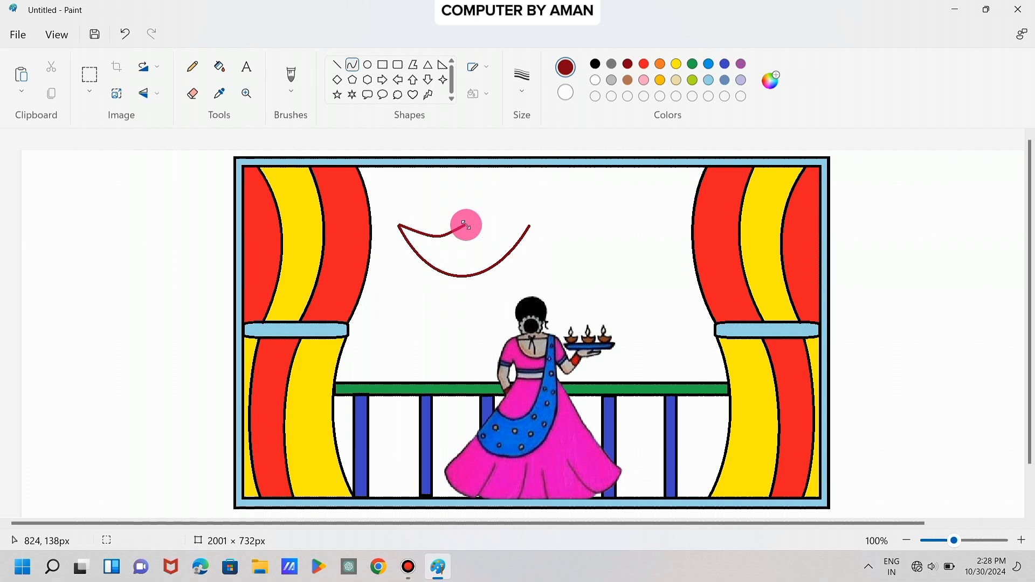
pyautogui.moveTo(466, 224); pyautogui.dragTo(536, 224)
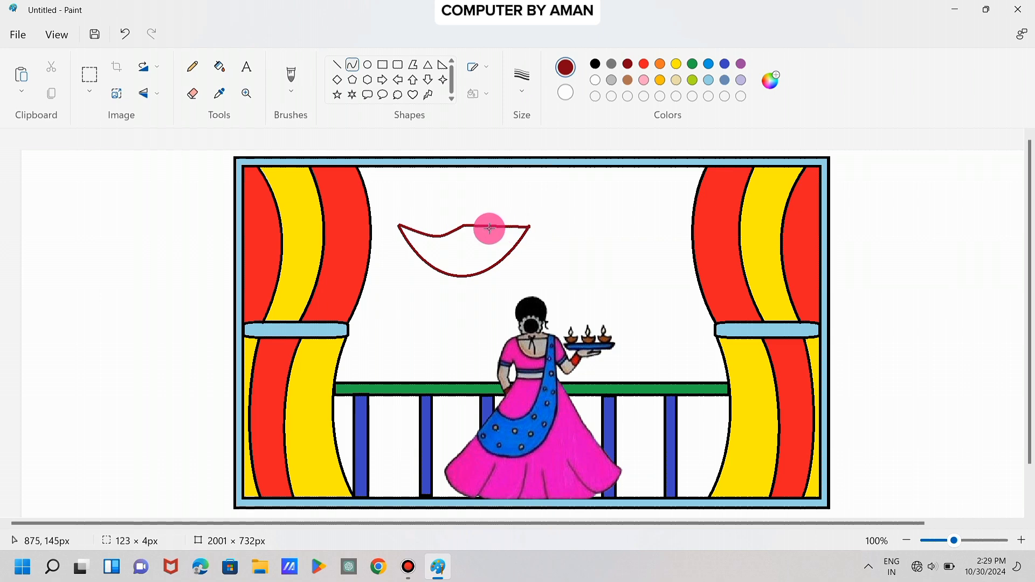
pyautogui.moveTo(479, 227); pyautogui.dragTo(506, 239)
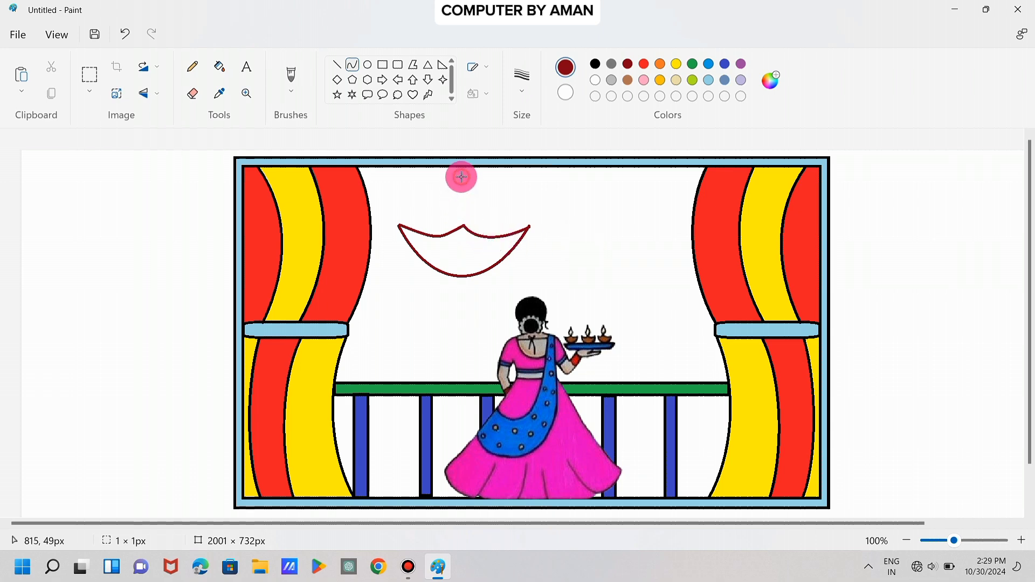
# Step: Draw a pointed flame about 94 px high above the bowl's central peak from two outward-bowed curves
pyautogui.moveTo(461, 176); pyautogui.dragTo(461, 227)
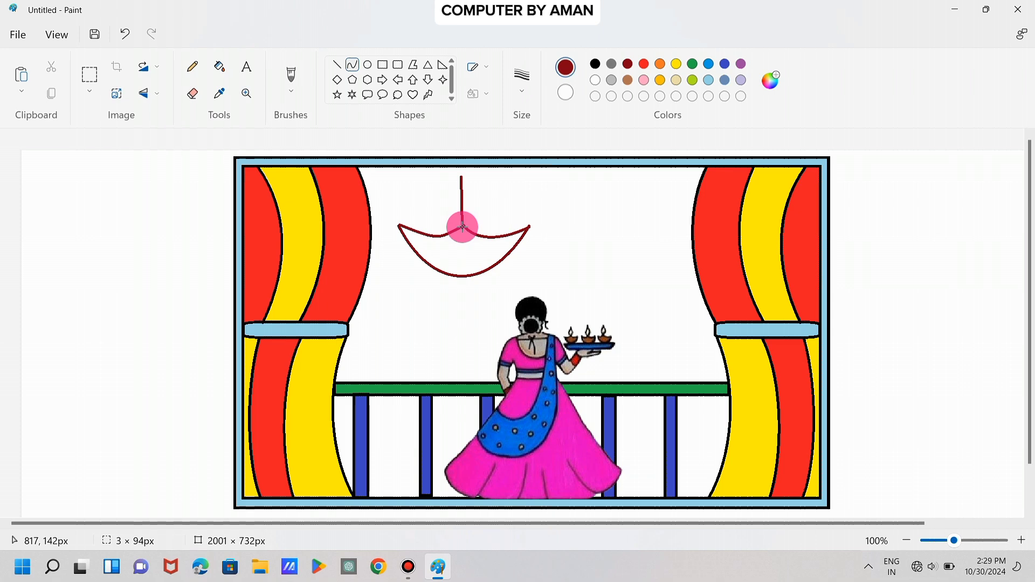
pyautogui.moveTo(462, 228); pyautogui.dragTo(446, 203)
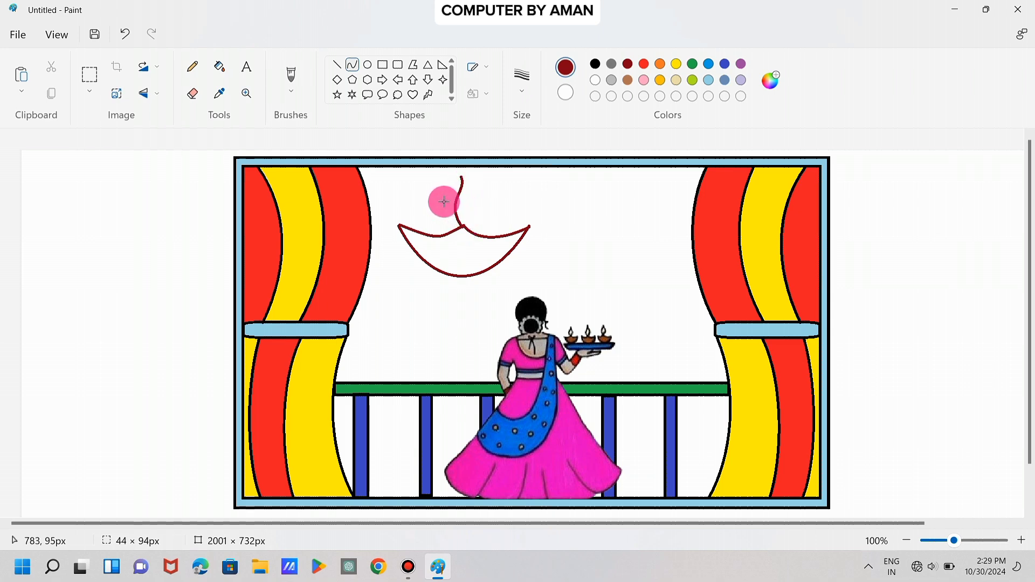
pyautogui.click(508, 213)
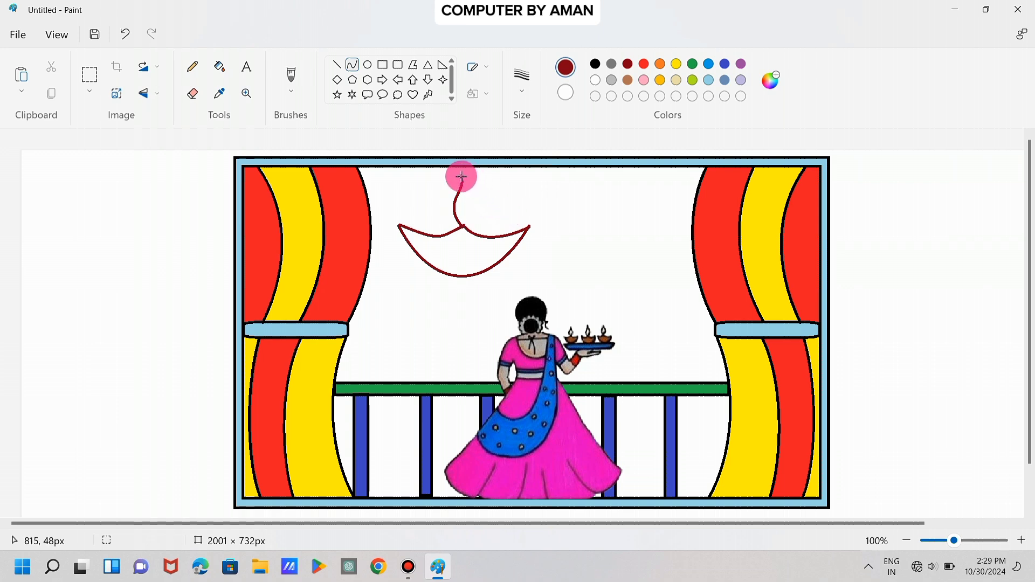
pyautogui.moveTo(461, 177); pyautogui.dragTo(481, 204)
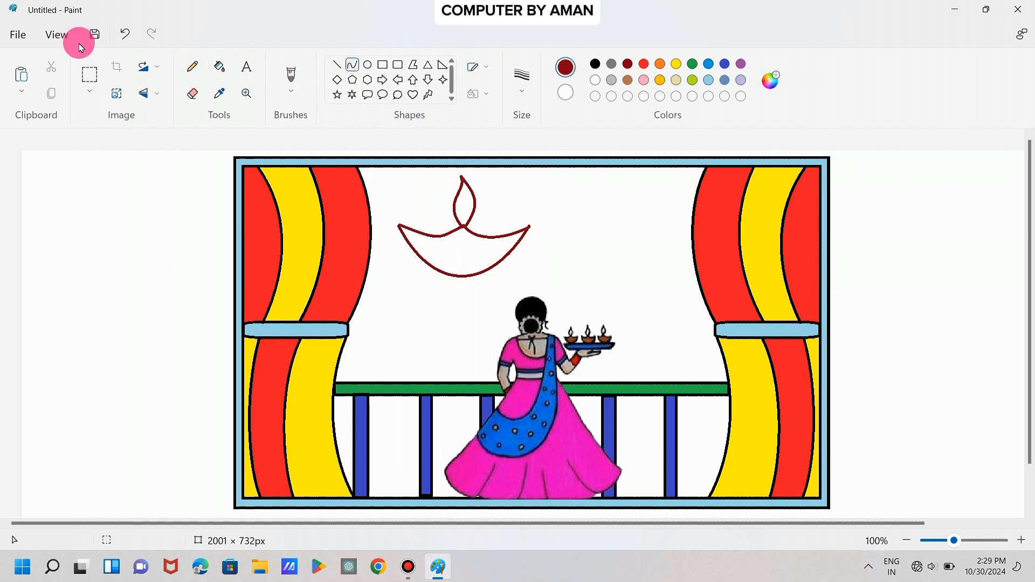
# Step: Copy the lamp outline and place a copy reduced to about 112 × 102 px on the railing beside the left curtain
pyautogui.click(97, 73)
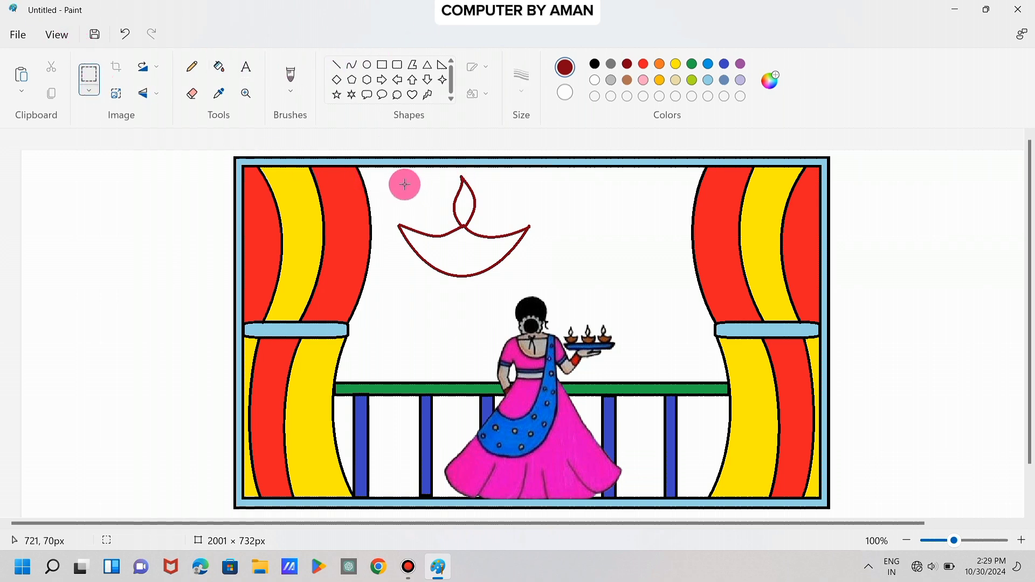
pyautogui.moveTo(380, 170)
pyautogui.mouseDown()
pyautogui.moveTo(439, 224)
pyautogui.moveTo(522, 280)
pyautogui.moveTo(547, 282)
pyautogui.mouseUp()
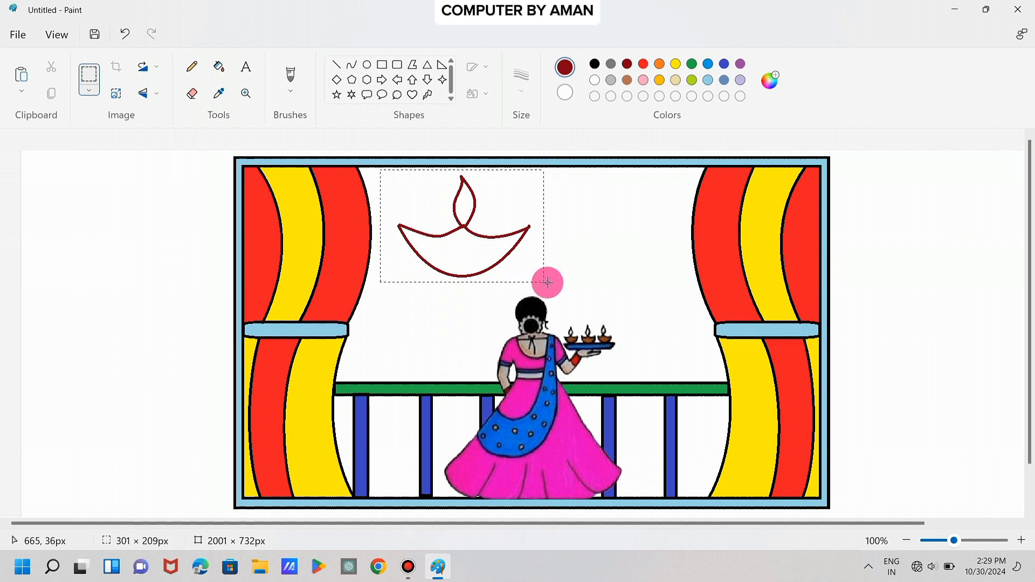
pyautogui.hotkey('ctrl', 'c')
pyautogui.hotkey('ctrl', 'v')
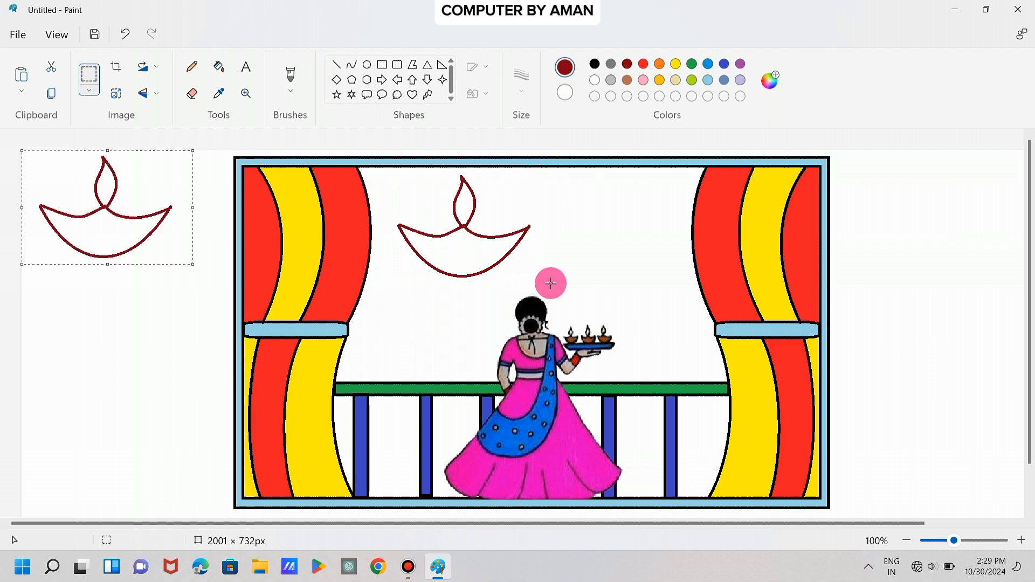
pyautogui.moveTo(100, 221); pyautogui.dragTo(402, 355)
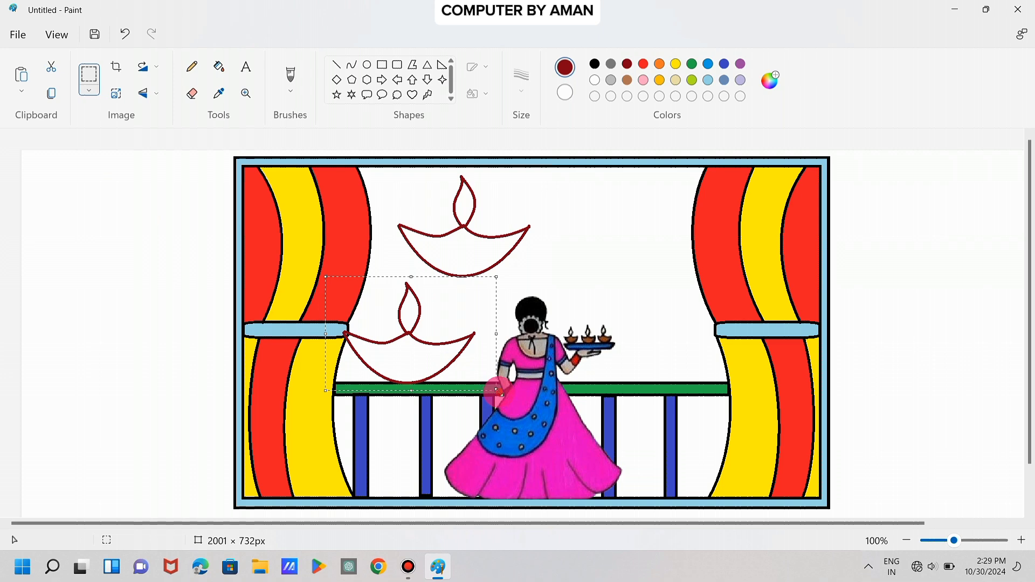
pyautogui.moveTo(496, 389); pyautogui.dragTo(395, 367)
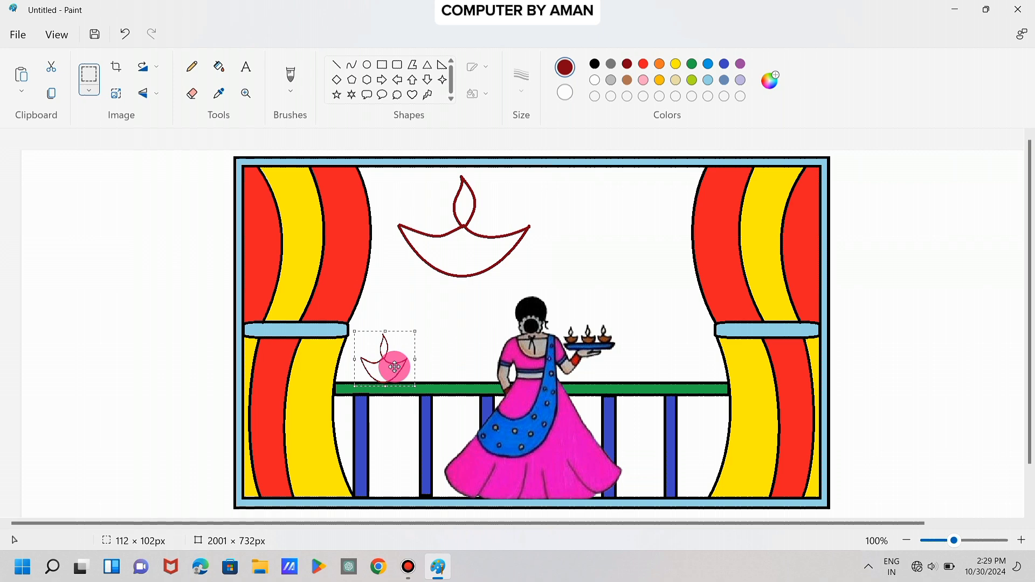
# Step: Paste another lamp, shrink it smaller than the first copy, and set it on the railing just left of the woman
pyautogui.hotkey('ctrl', 'v')
pyautogui.moveTo(101, 208); pyautogui.dragTo(406, 298)
pyautogui.moveTo(490, 349); pyautogui.dragTo(458, 376)
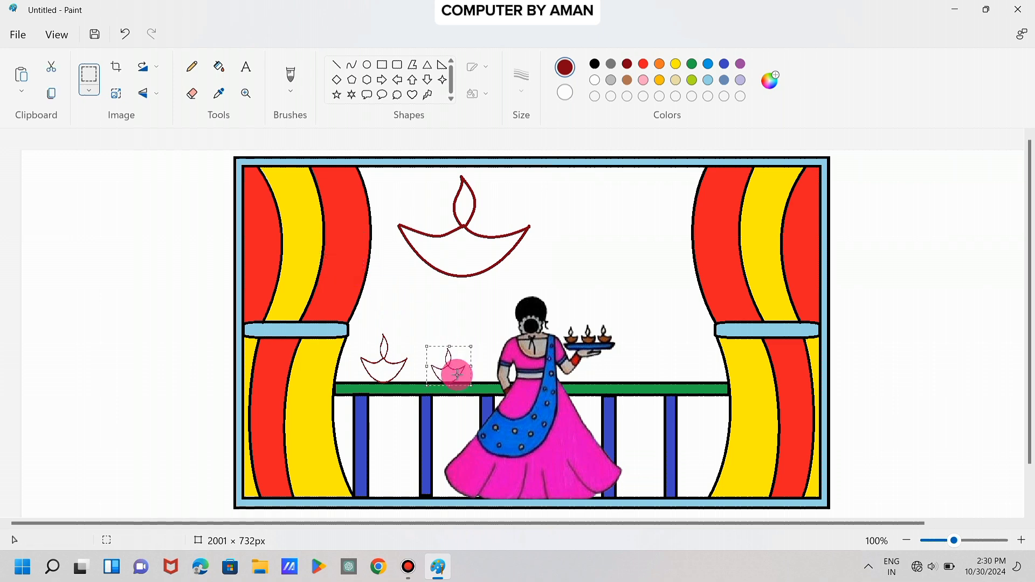
# Step: Paste a third lamp, reduce it to about 73 × 68 px, and set it on the railing just right of the woman's tray
pyautogui.hotkey('ctrl', 'v')
pyautogui.moveTo(104, 219); pyautogui.dragTo(492, 320)
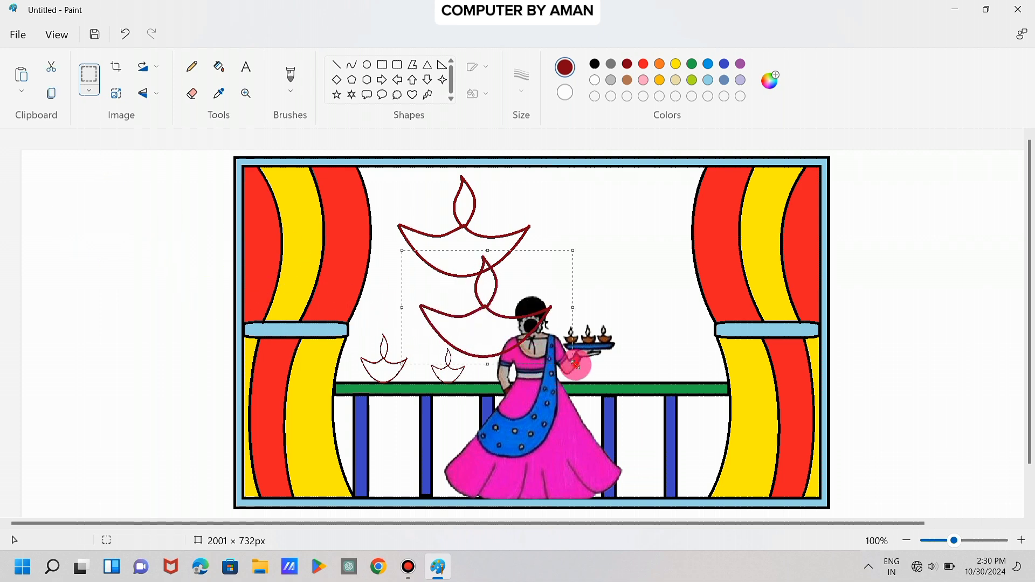
pyautogui.moveTo(575, 366); pyautogui.dragTo(633, 360)
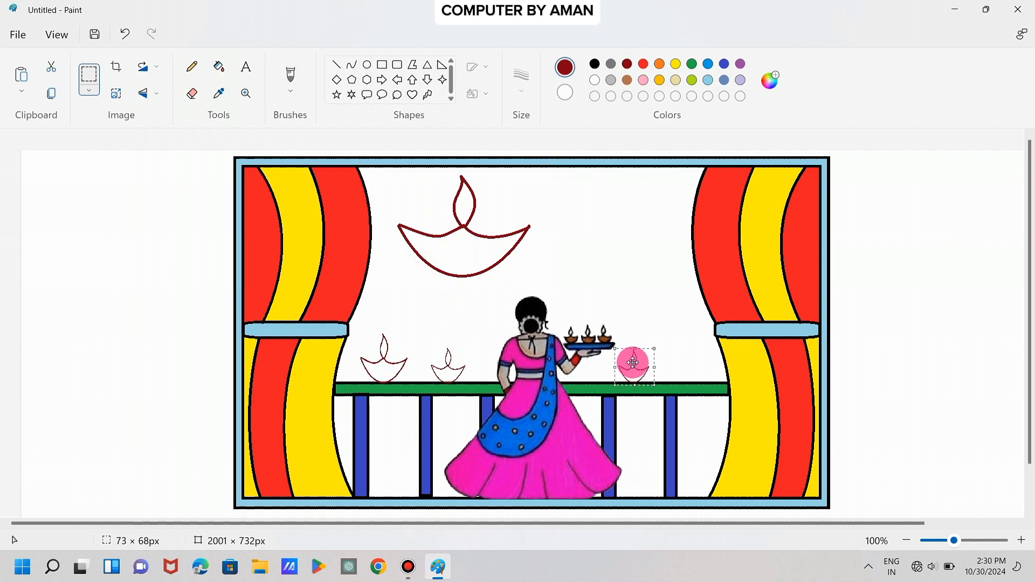
# Step: Paste a fourth lamp, reduce it to about 99 × 86 px, and set it on the railing beside the right curtain
pyautogui.hotkey('ctrl', 'v')
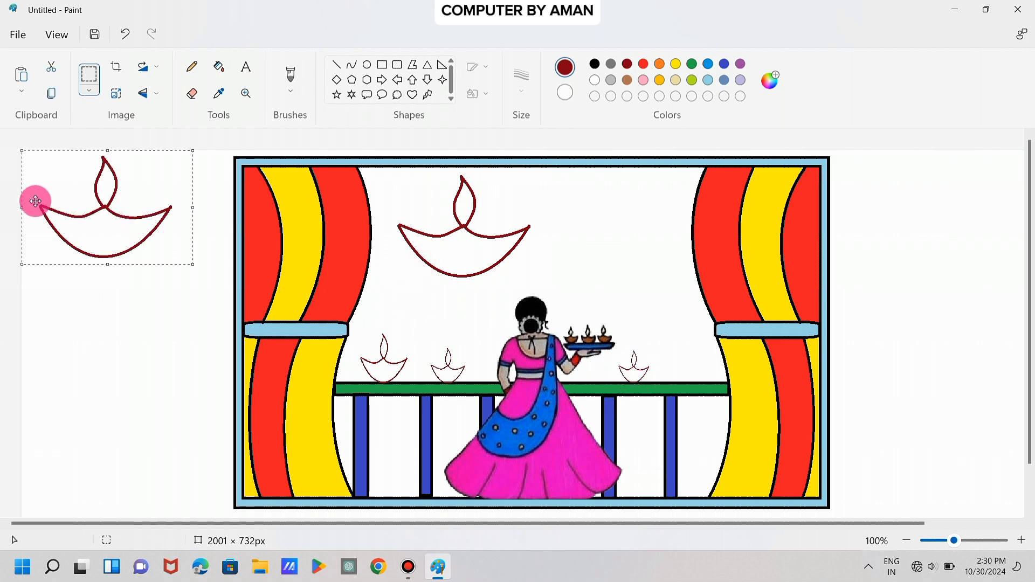
pyautogui.moveTo(33, 201); pyautogui.dragTo(685, 254)
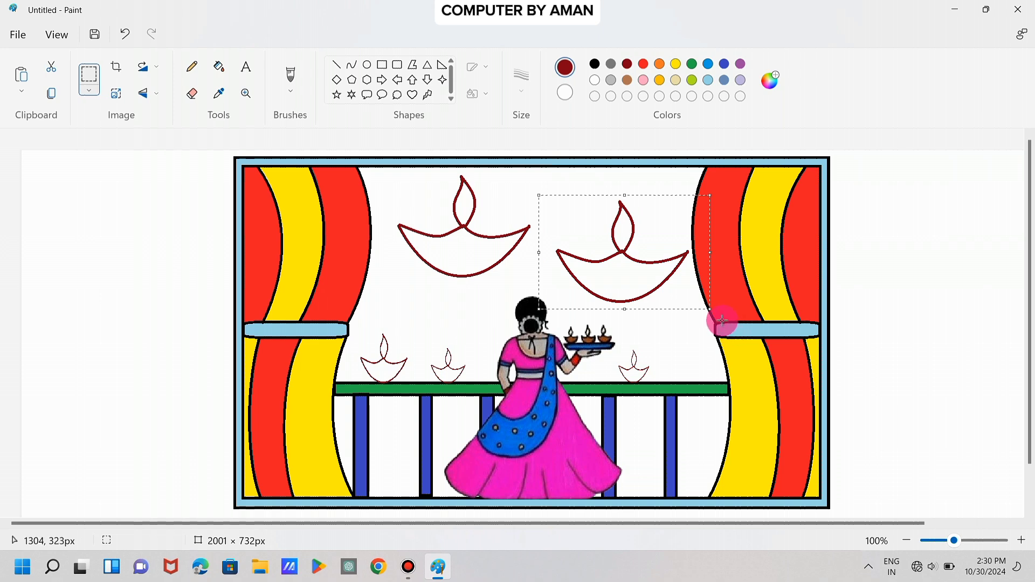
pyautogui.moveTo(711, 309); pyautogui.dragTo(699, 370)
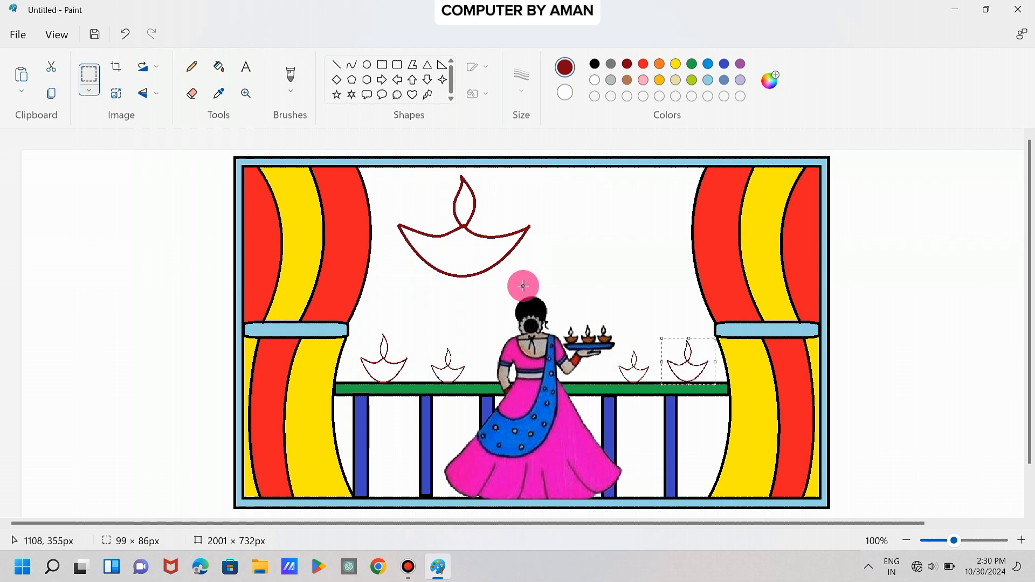
# Step: Delete the large original lamp outline from the upper window area and switch to the Fill tool
pyautogui.moveTo(384, 173); pyautogui.dragTo(544, 287)
pyautogui.press('Delete')
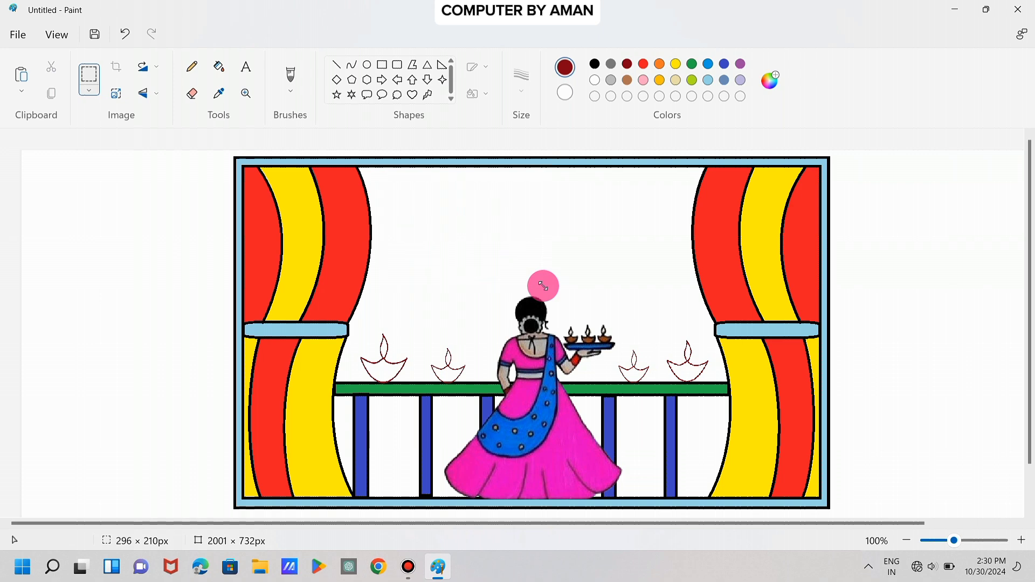
pyautogui.click(220, 68)
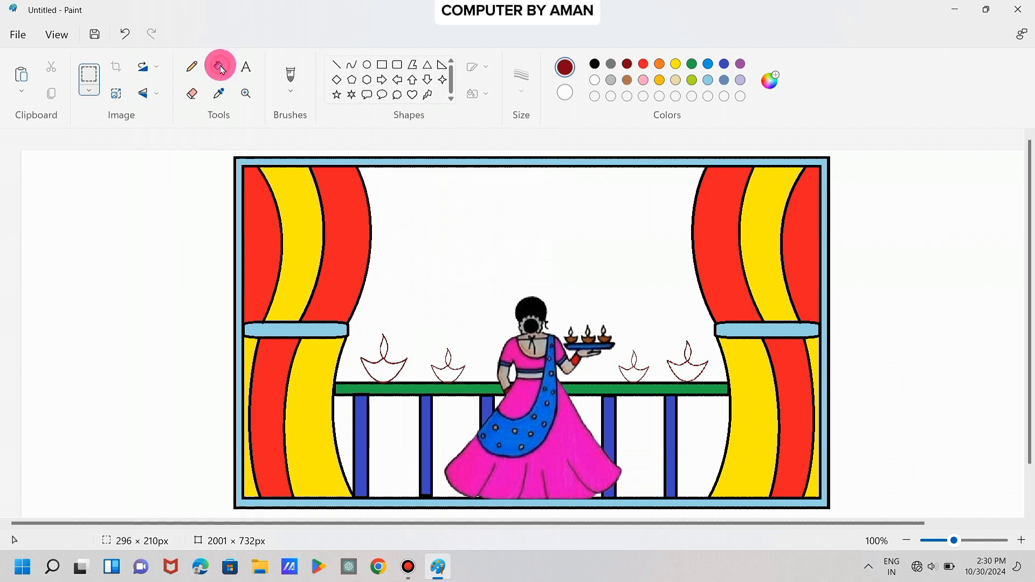
# Step: Fill the bowls of the two lamps right of the woman with red and the two left of her with green
pyautogui.click(645, 65)
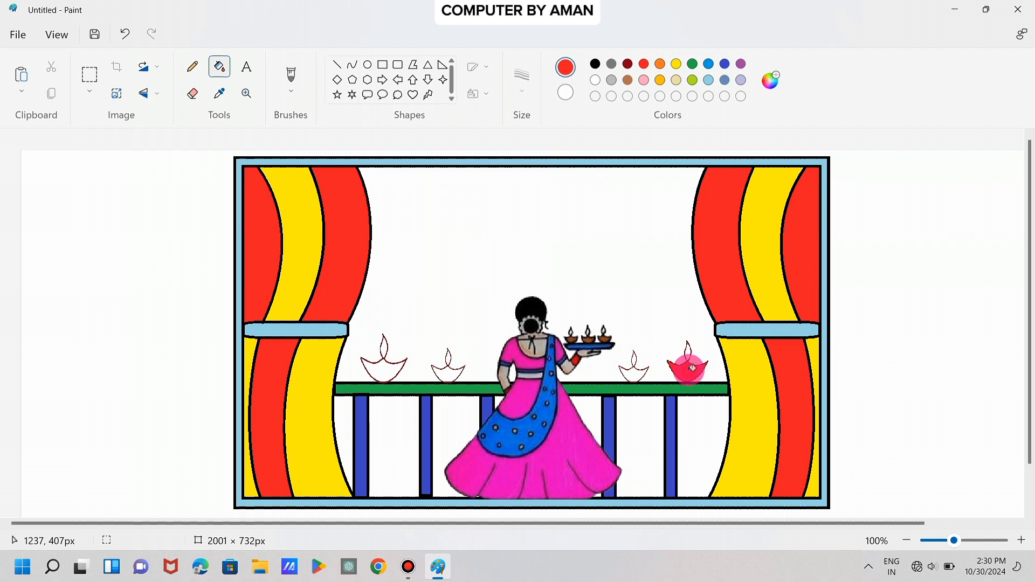
pyautogui.click(641, 374)
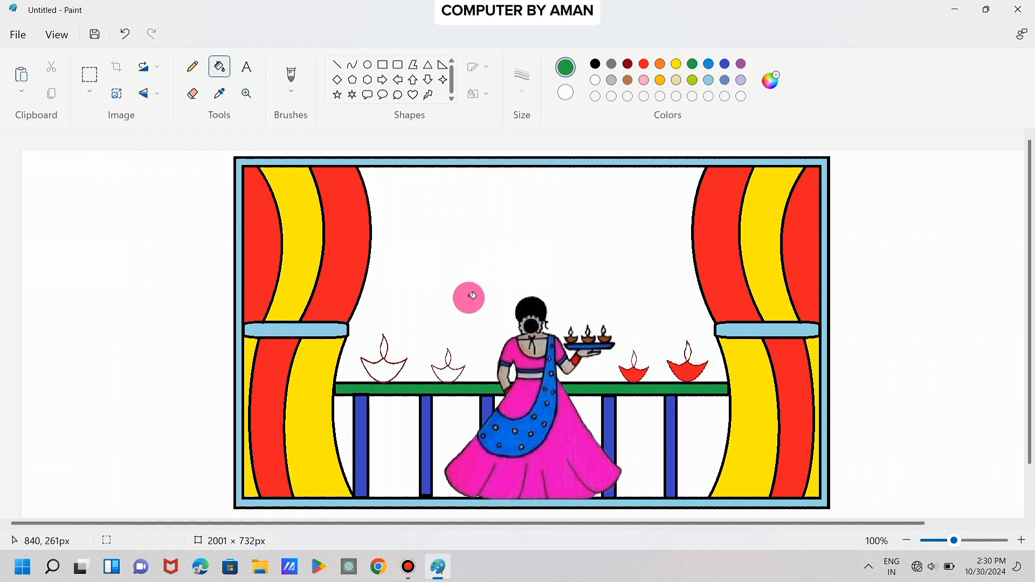
pyautogui.click(392, 364)
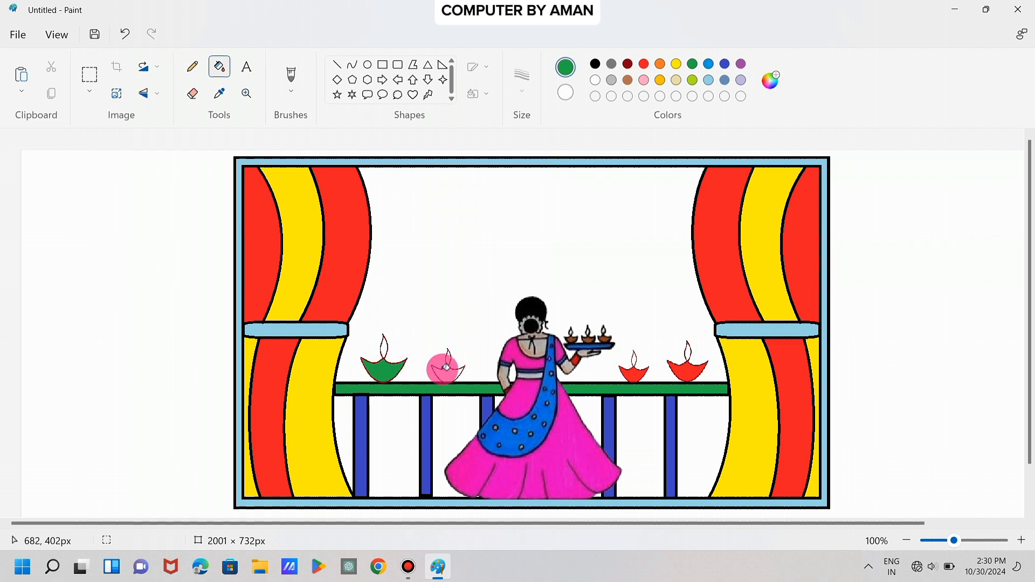
pyautogui.click(449, 370)
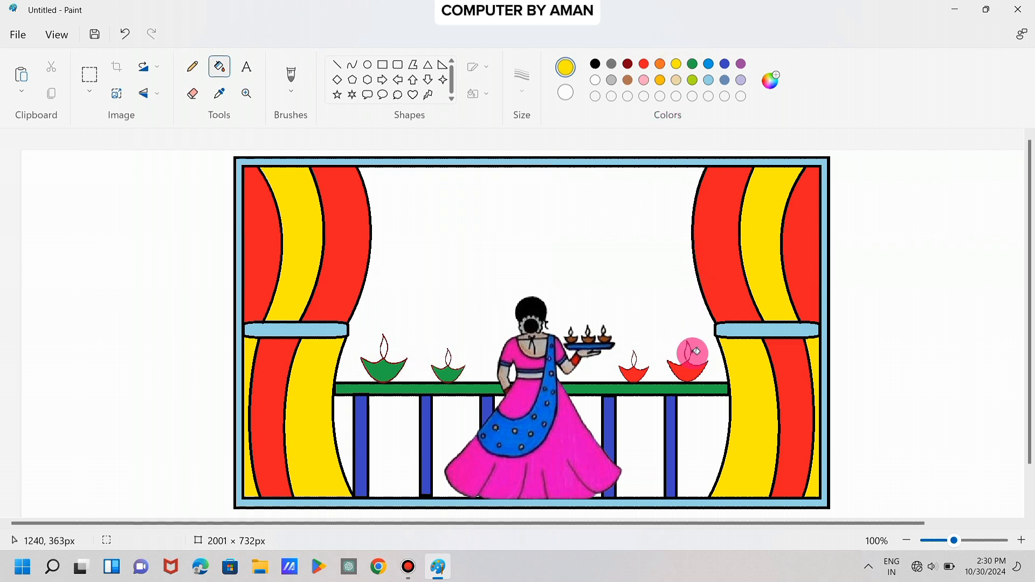
# Step: Fill the flames of all four lamps on the railing with yellow
pyautogui.click(692, 351)
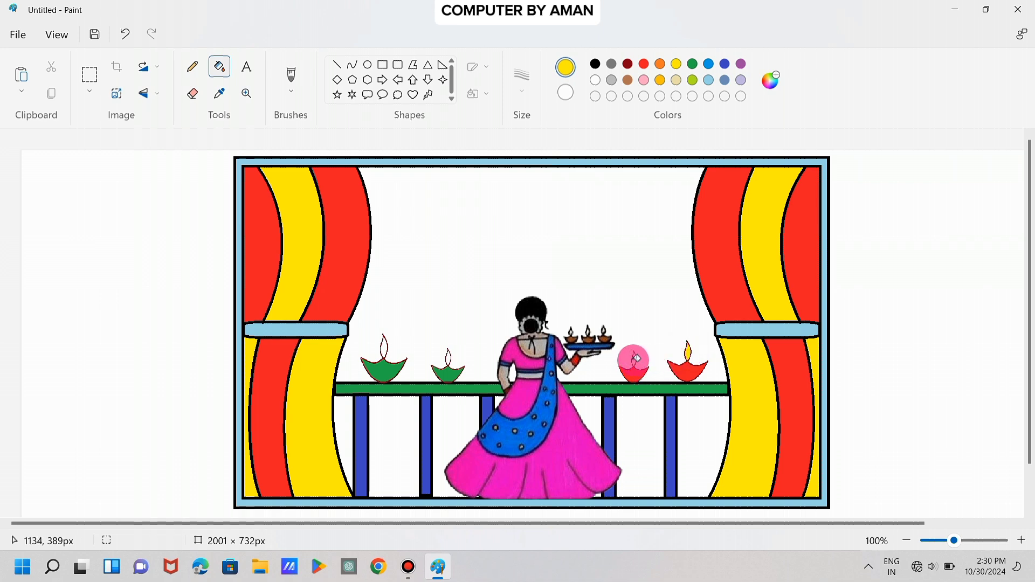
pyautogui.click(636, 358)
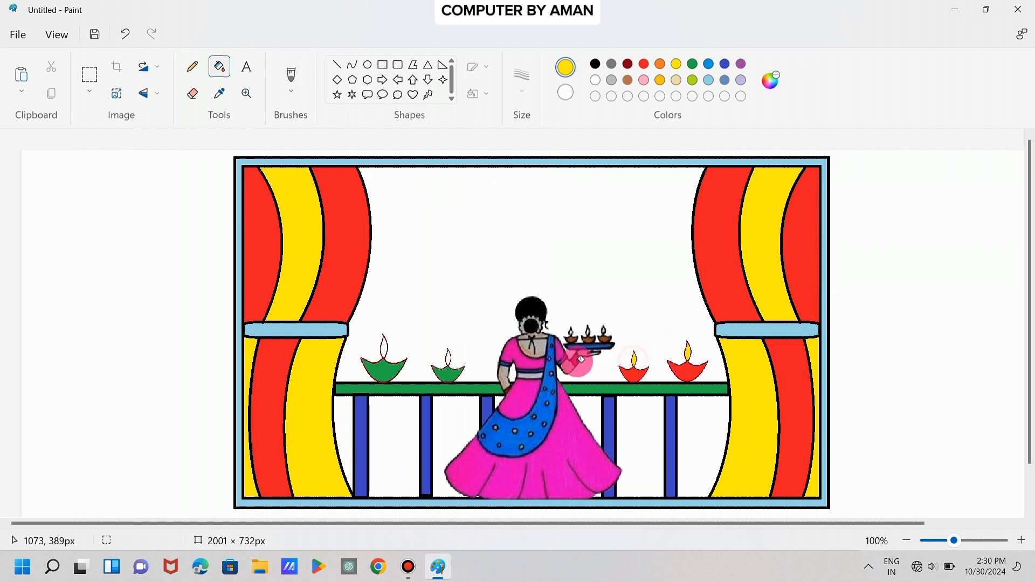
pyautogui.click(387, 344)
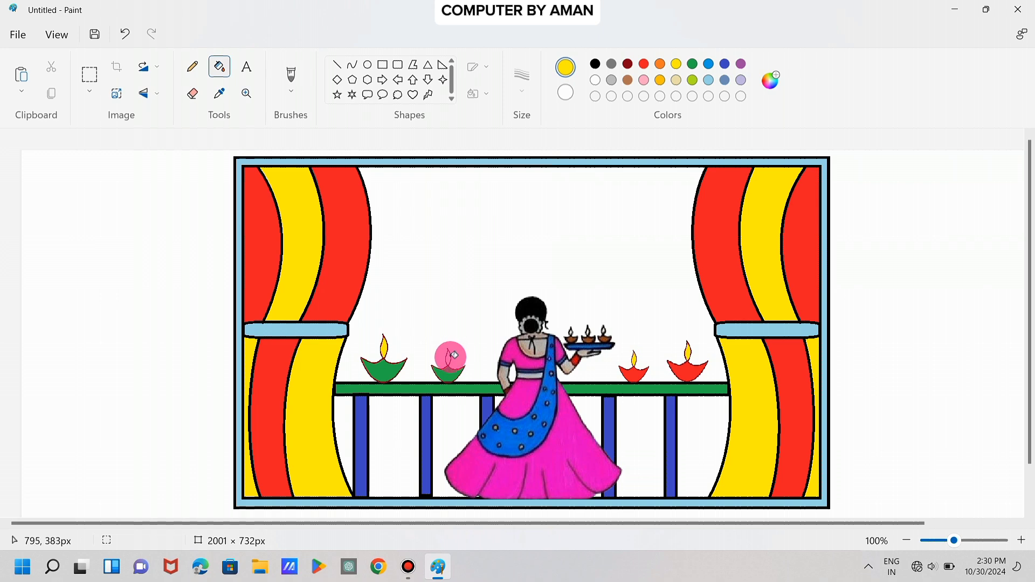
pyautogui.click(454, 355)
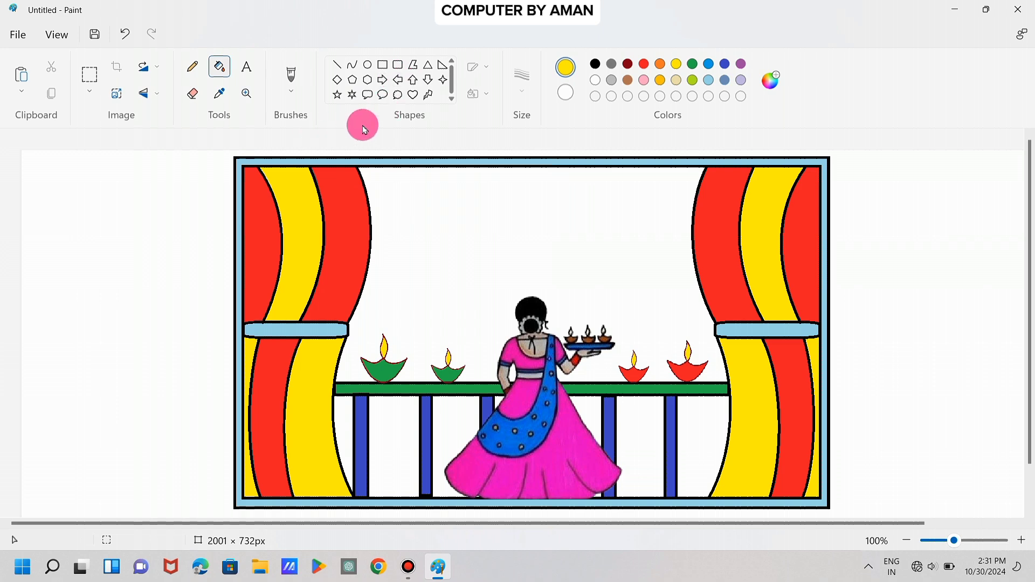
# Step: Add the text "HAPPY DIWALI" in Algerian at size 45 in the white area above the woman, between the curtains
pyautogui.click(248, 68)
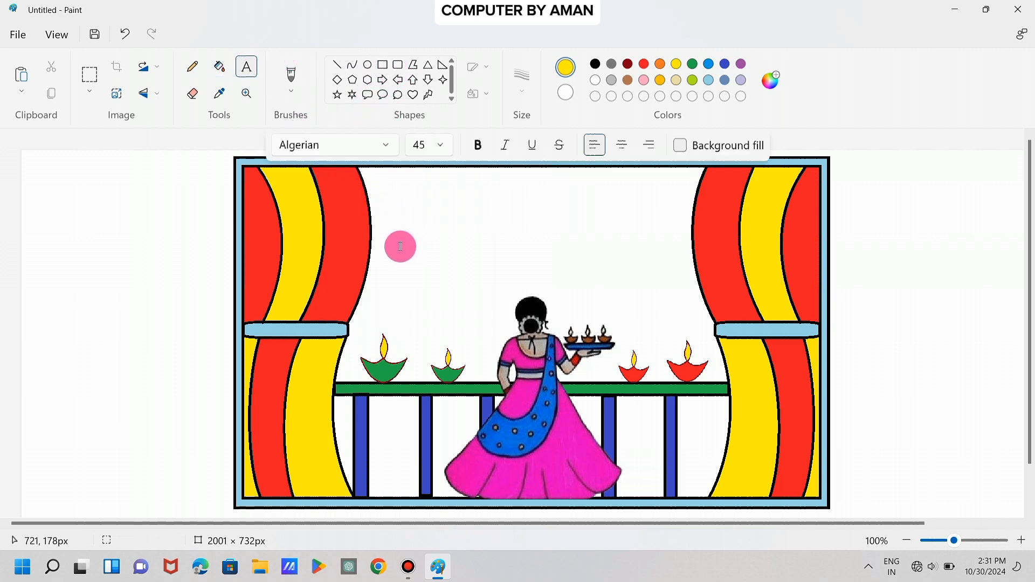
pyautogui.click(384, 243)
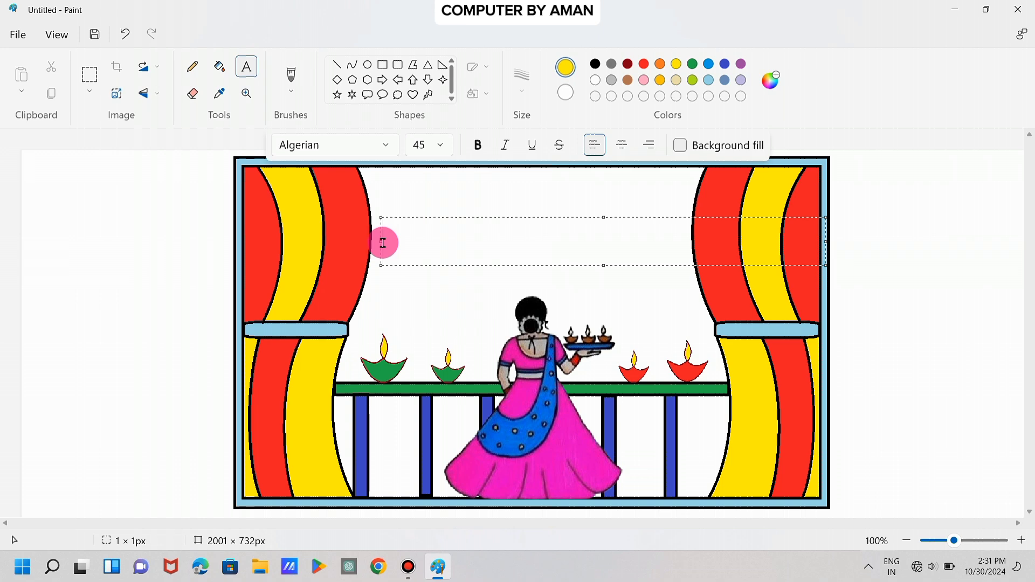
pyautogui.write('HAPP')
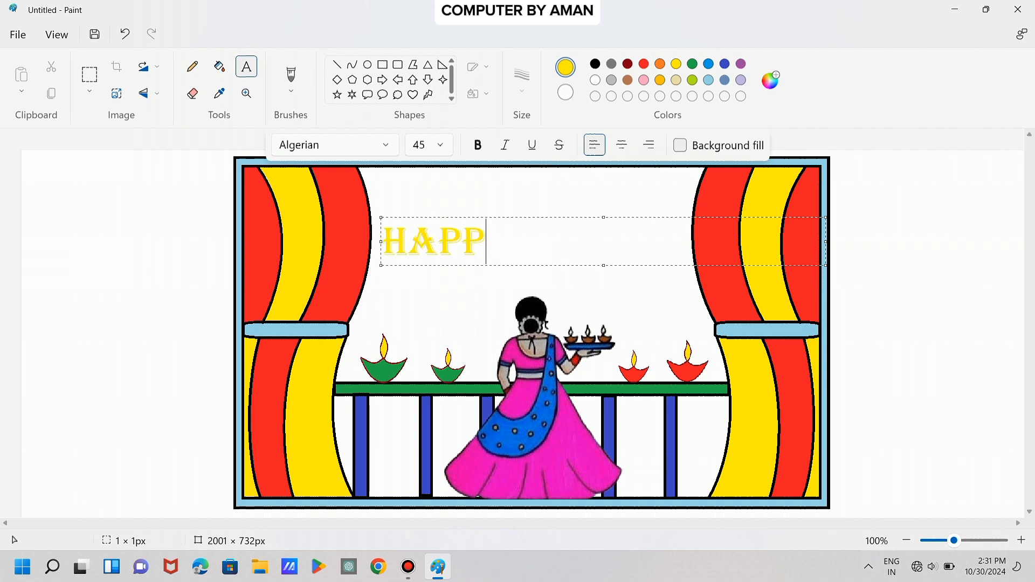
pyautogui.write('Y DI')
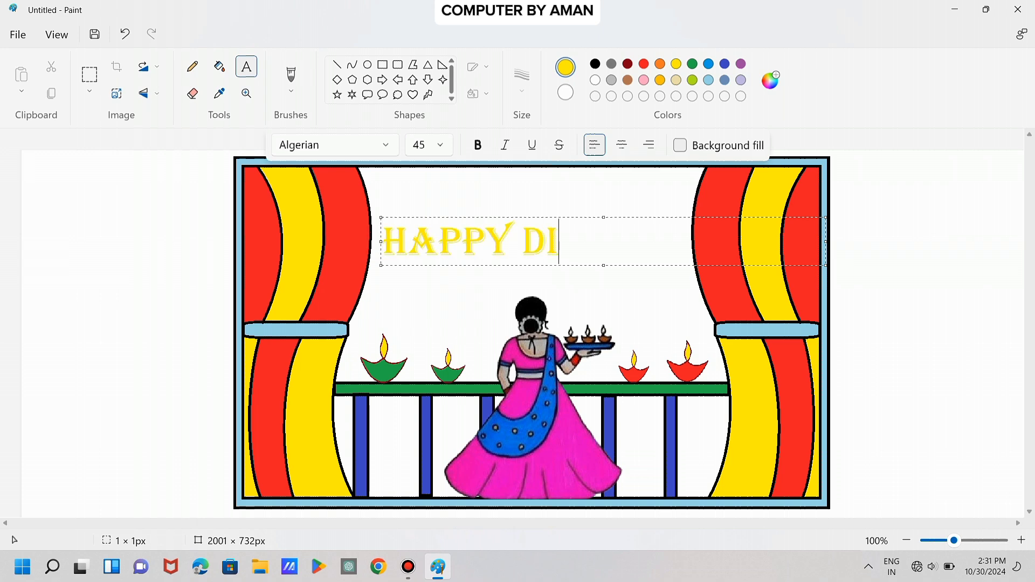
pyautogui.write('WALI')
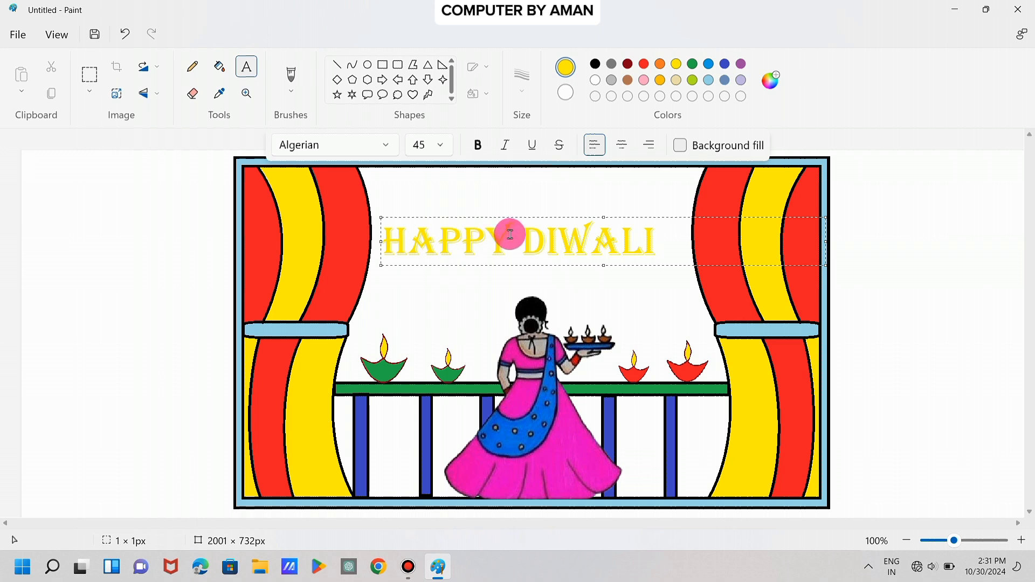
# Step: Recolor the whole greeting red, shift its text box slightly up and to the right, and commit the text
pyautogui.moveTo(655, 241); pyautogui.dragTo(364, 252)
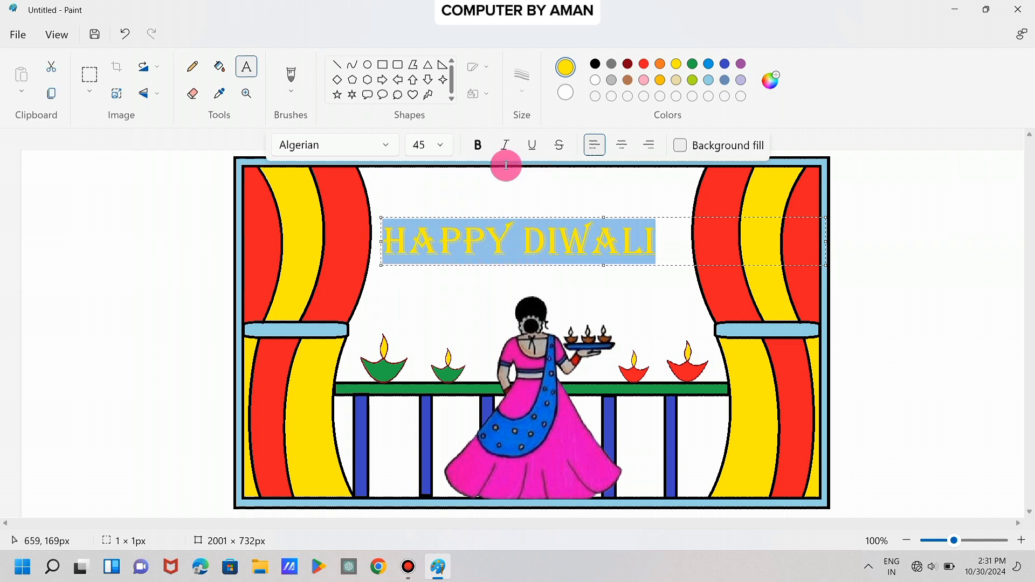
pyautogui.click(645, 71)
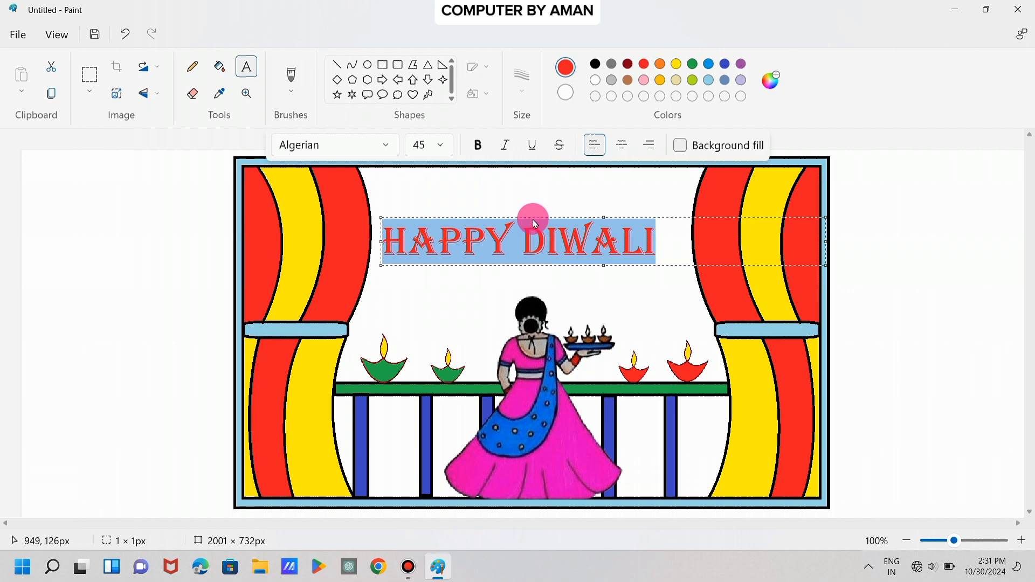
pyautogui.moveTo(533, 217)
pyautogui.mouseDown()
pyautogui.moveTo(545, 204)
pyautogui.moveTo(534, 204)
pyautogui.moveTo(539, 210)
pyautogui.mouseUp()
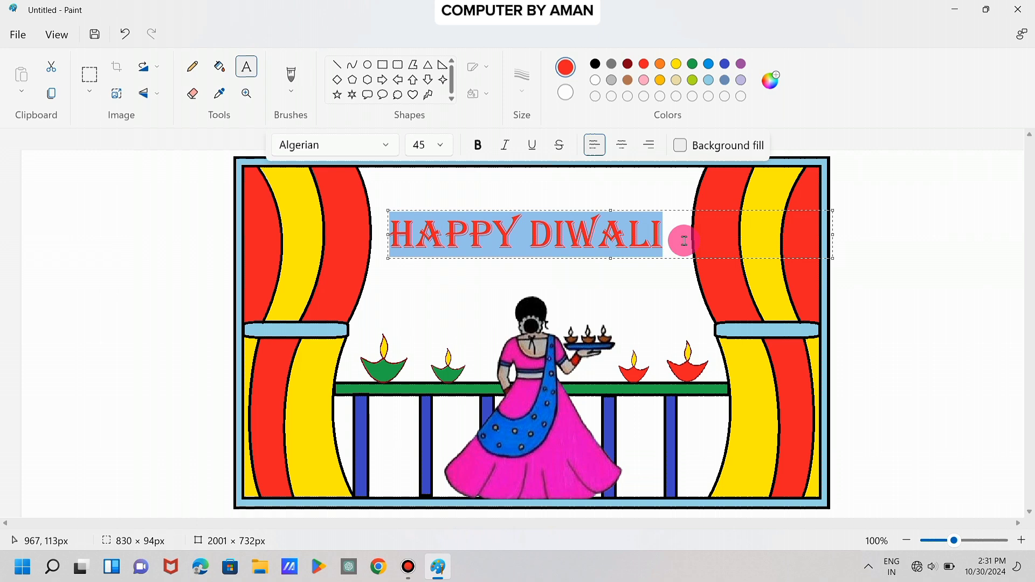
pyautogui.click(683, 284)
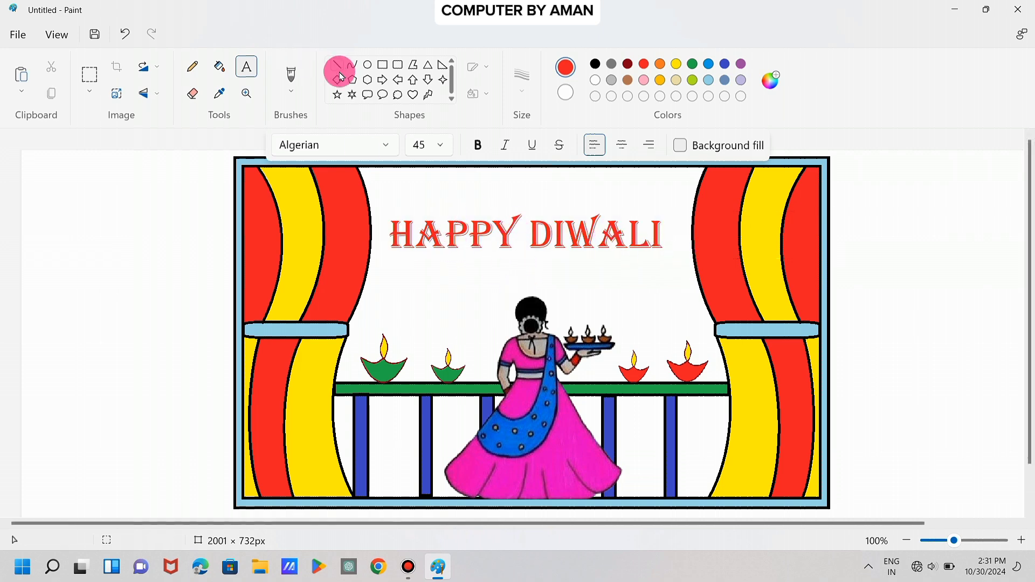
# Step: Draw yellow five-point stars above the greeting: about 43 × 41 px over its start, 40 × 47 px over its end, 74 × 58 px midway
pyautogui.click(337, 97)
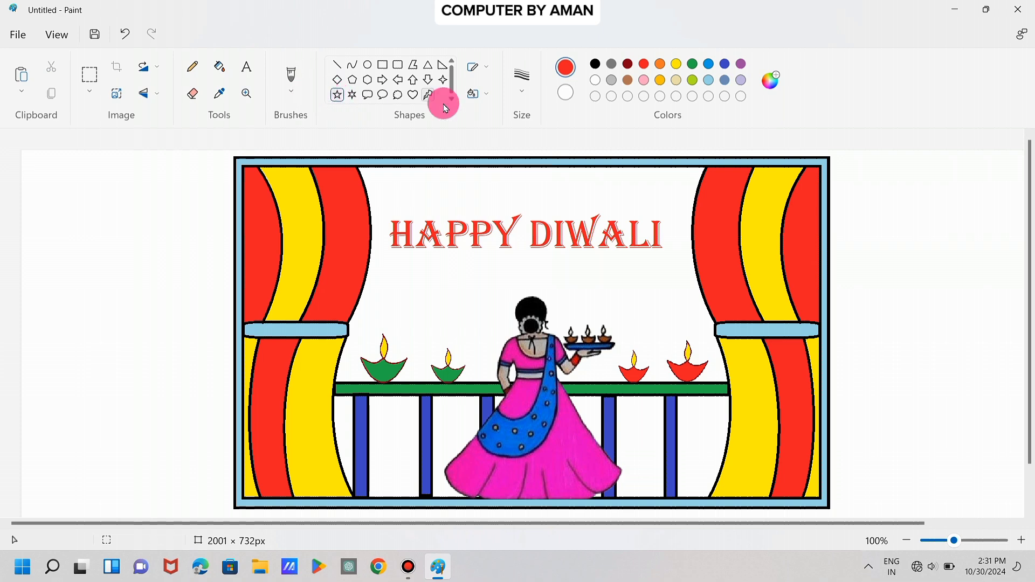
pyautogui.click(677, 67)
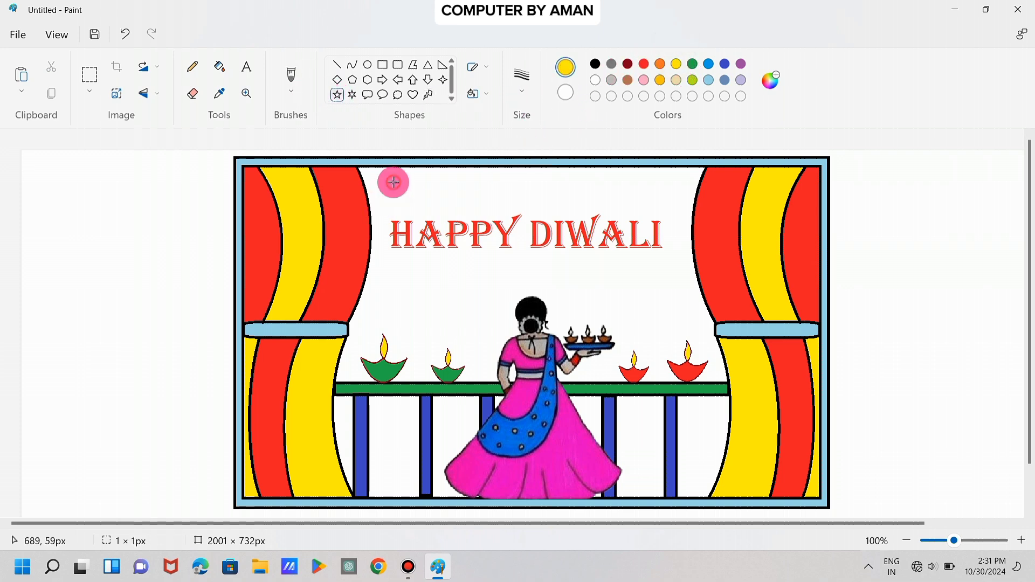
pyautogui.moveTo(394, 182); pyautogui.dragTo(417, 204)
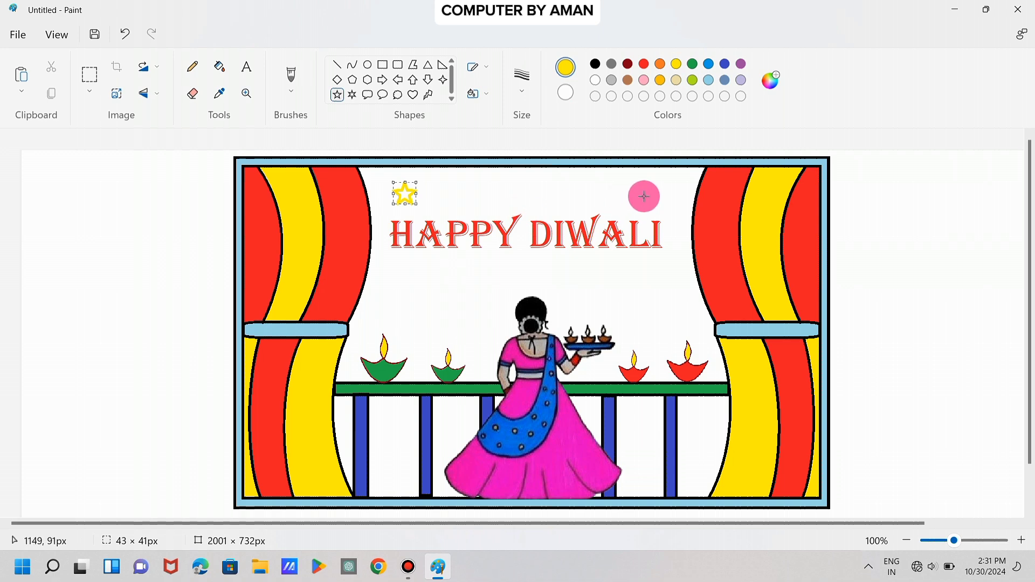
pyautogui.moveTo(648, 181); pyautogui.dragTo(667, 206)
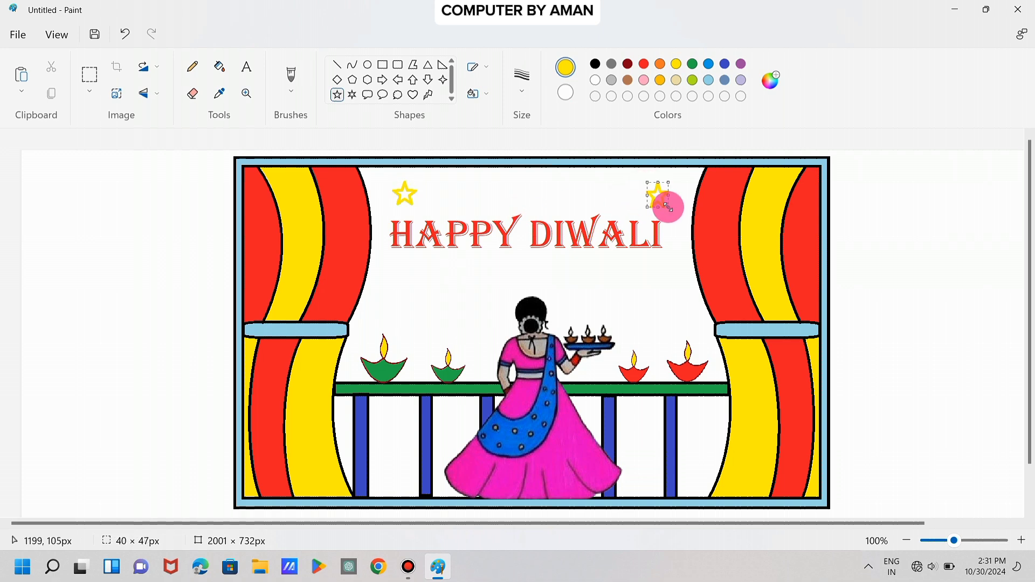
pyautogui.moveTo(503, 175); pyautogui.dragTo(525, 186)
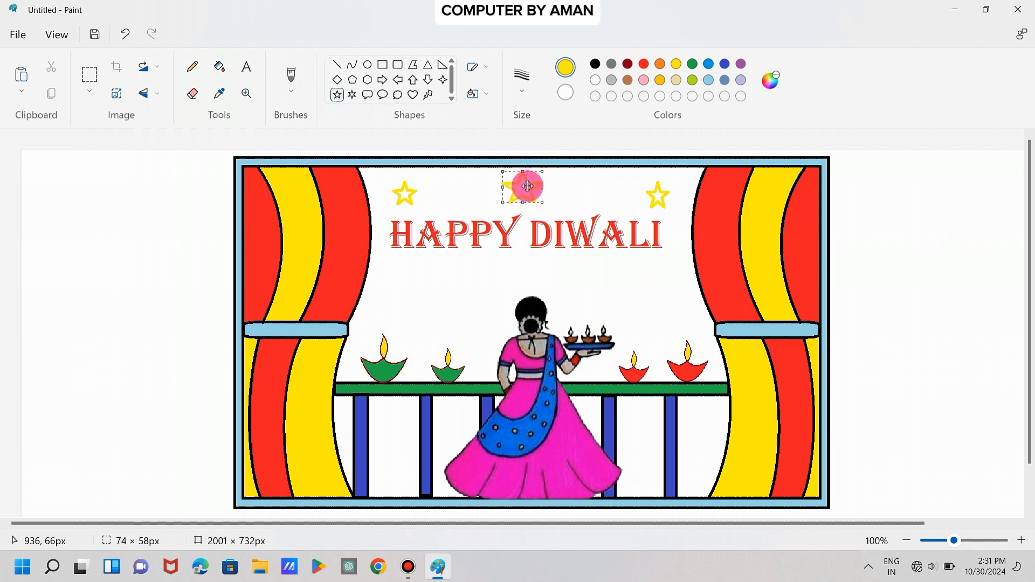
pyautogui.click(520, 282)
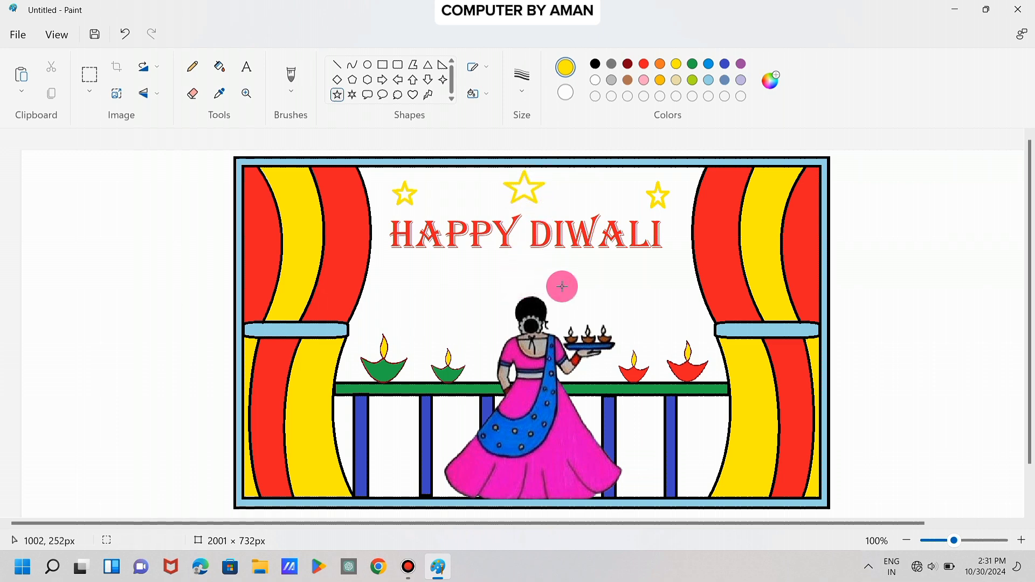